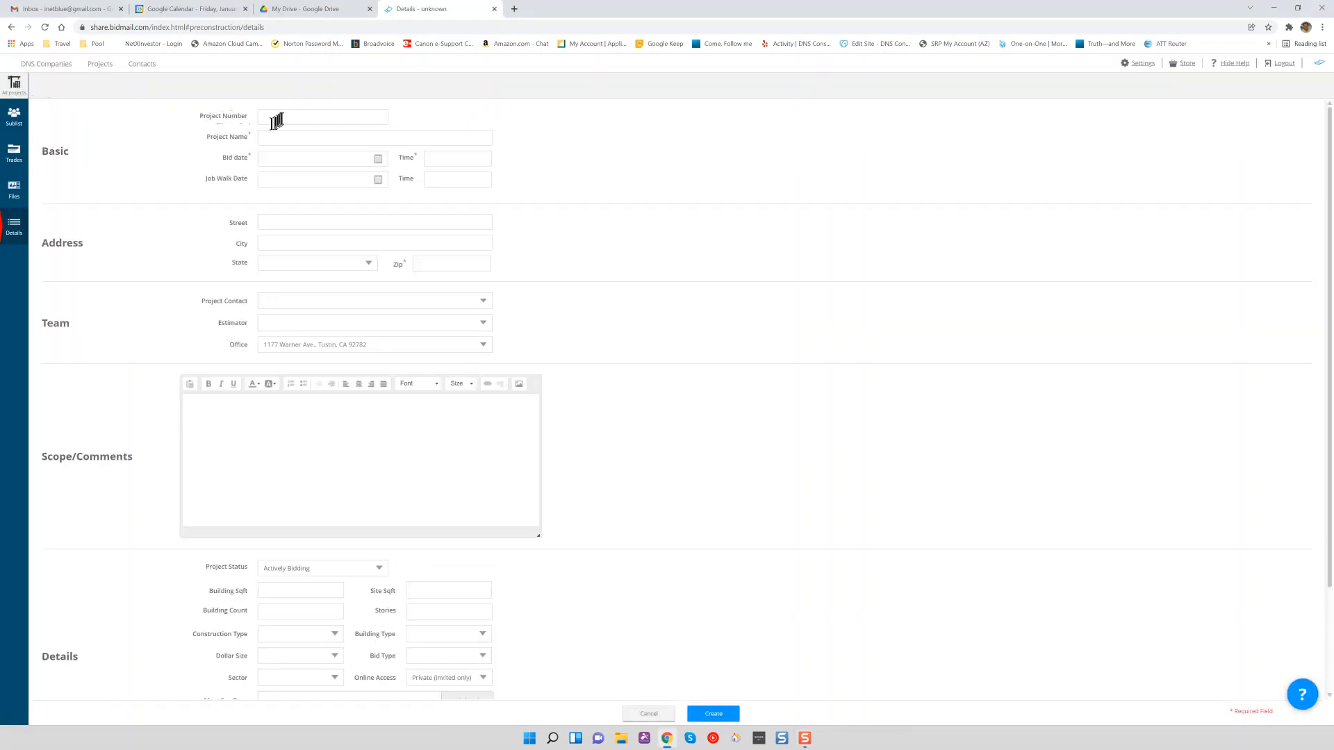
# - Name the project "Test - do not index" and set its bid date to 01/29/2022 at 02:00 PM
pyautogui.click(283, 139)
pyautogui.write('Test - do not index')
pyautogui.click(291, 161)
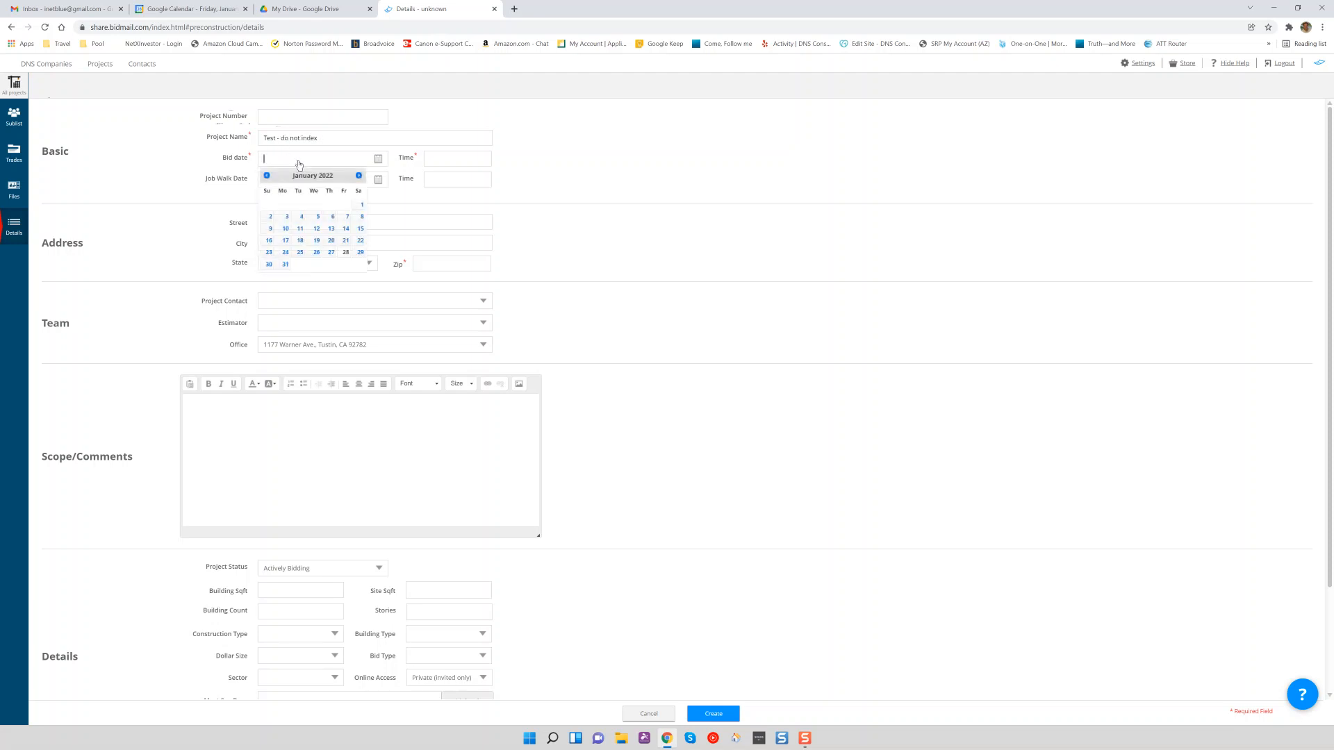
pyautogui.click(359, 252)
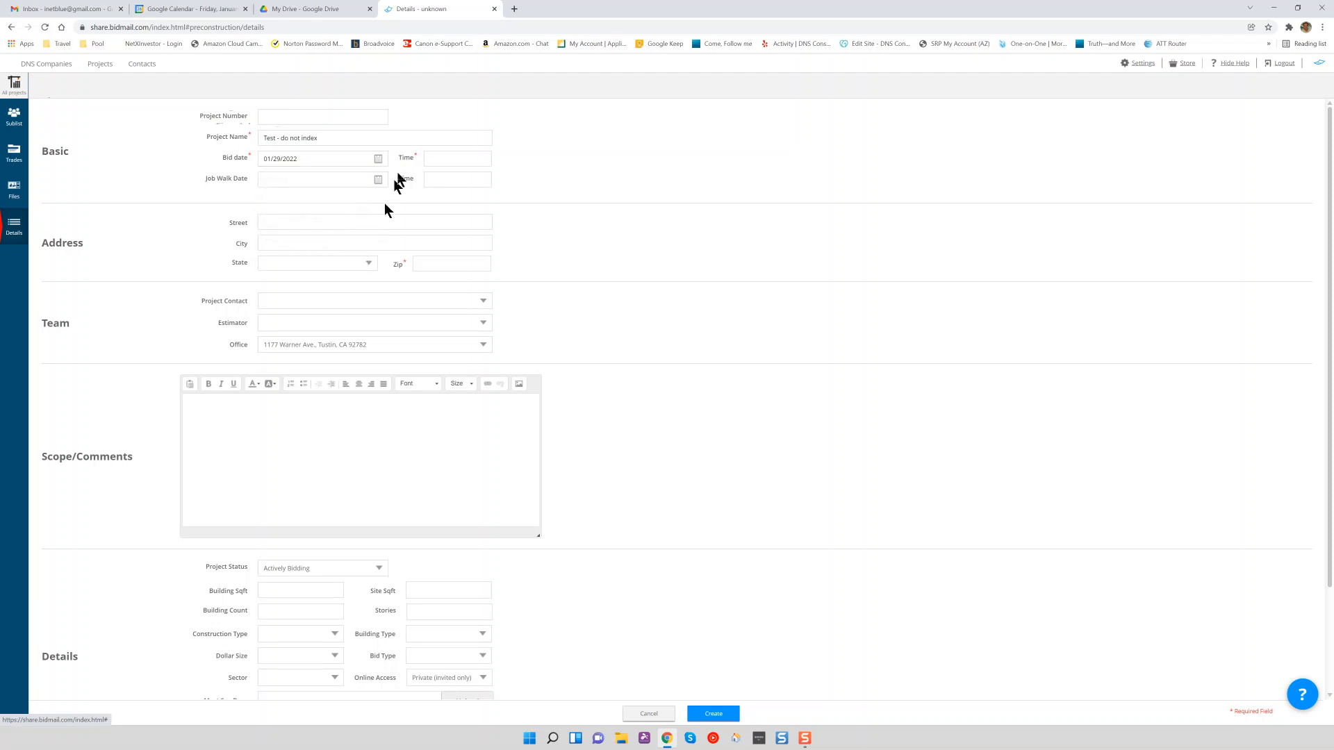
pyautogui.click(448, 159)
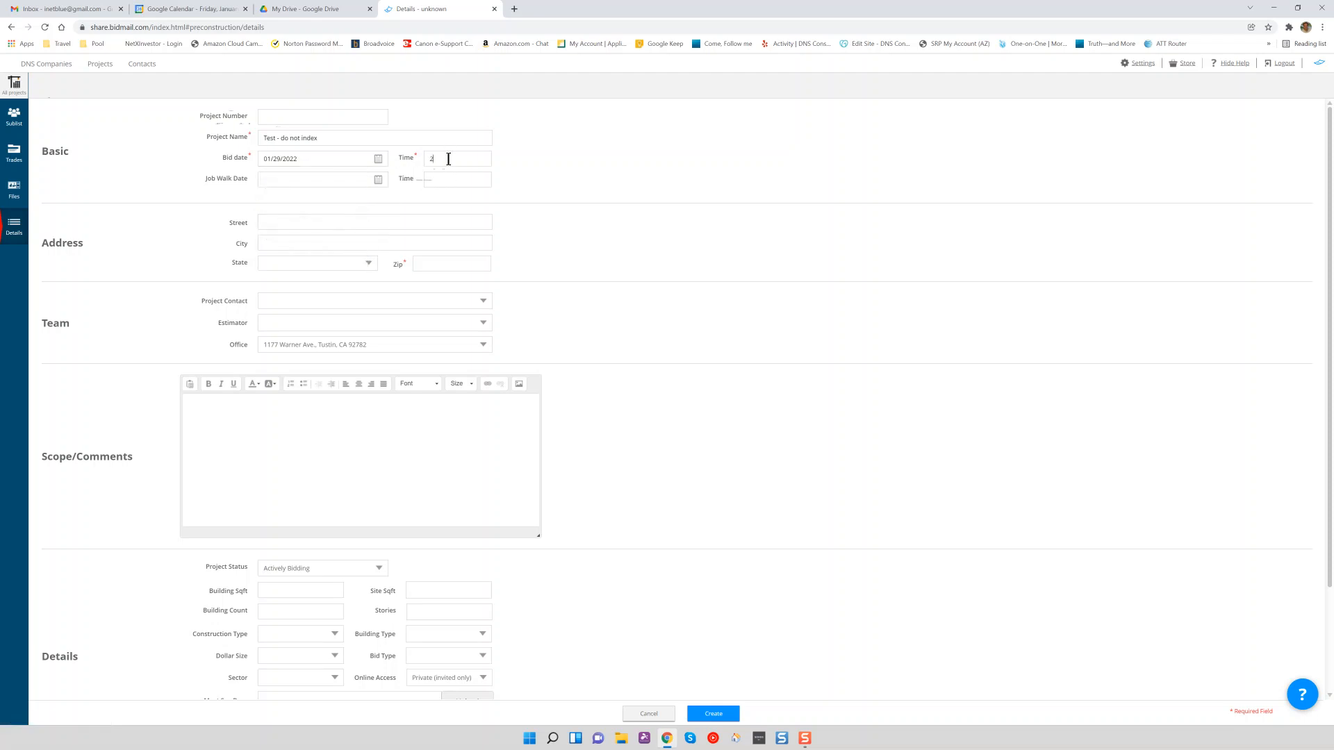
pyautogui.write('2')
pyautogui.press('Tab')
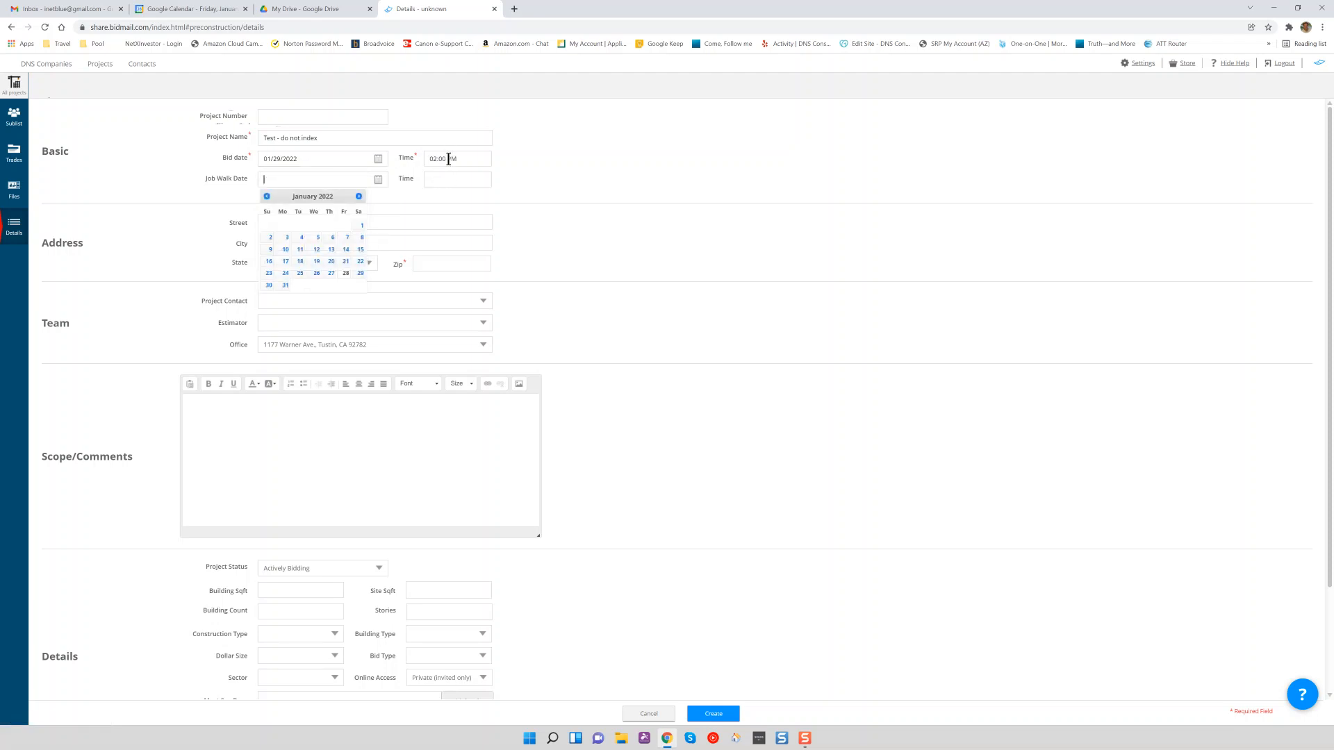
# - Fill in the project's address from a saved entry, choose the matching city for the zip code, and create the project
pyautogui.click(442, 266)
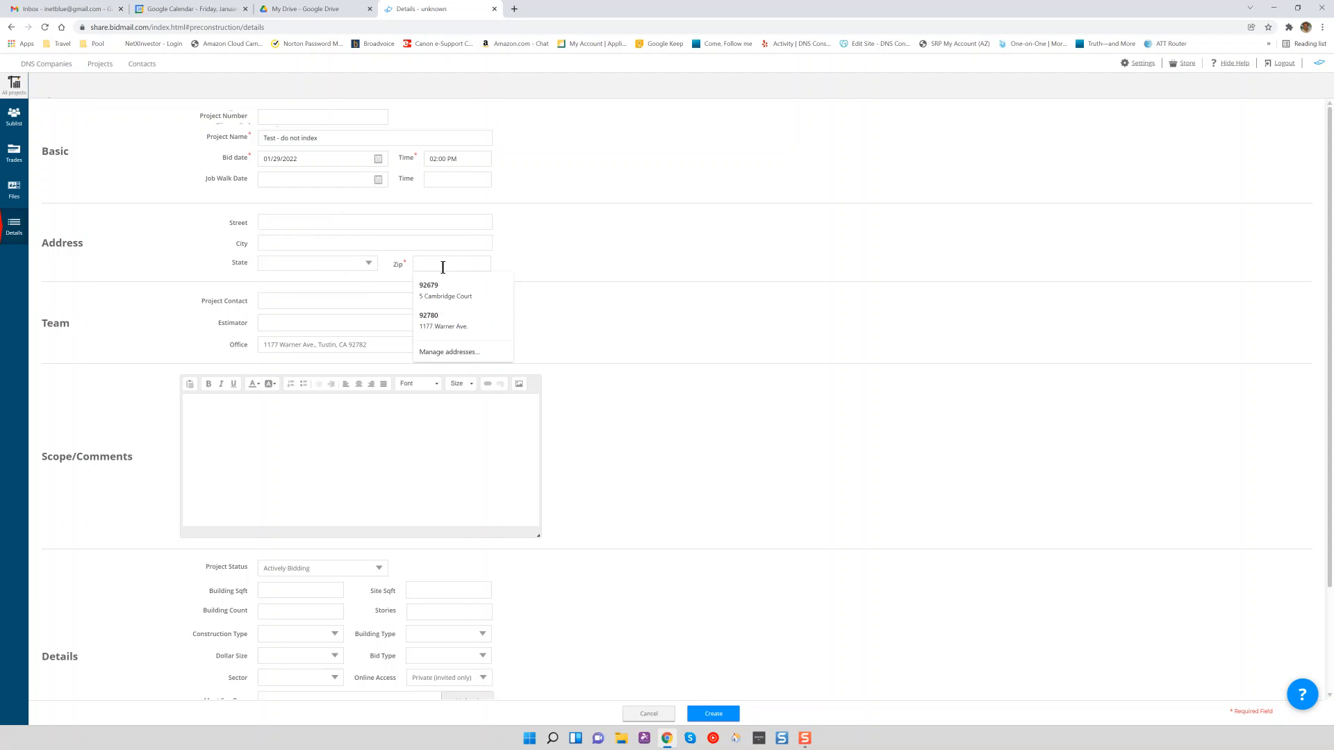
pyautogui.click(442, 285)
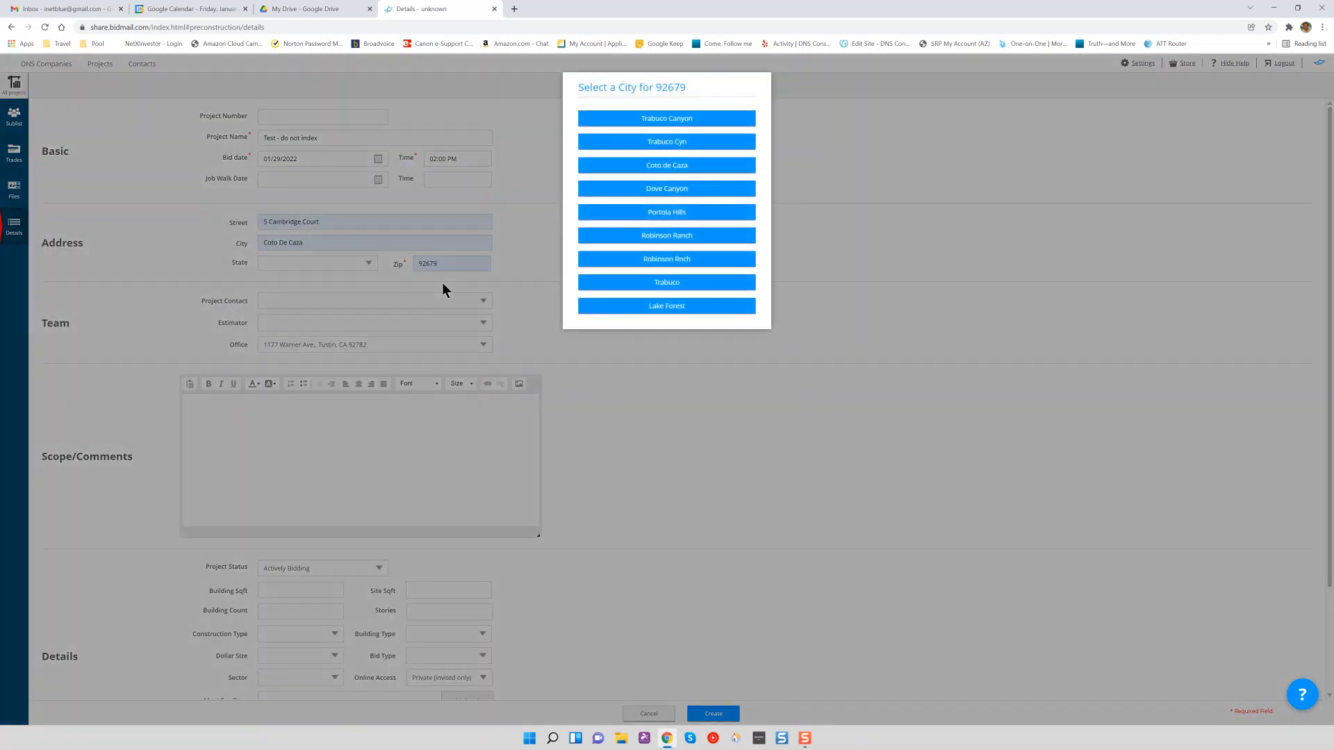
pyautogui.click(672, 166)
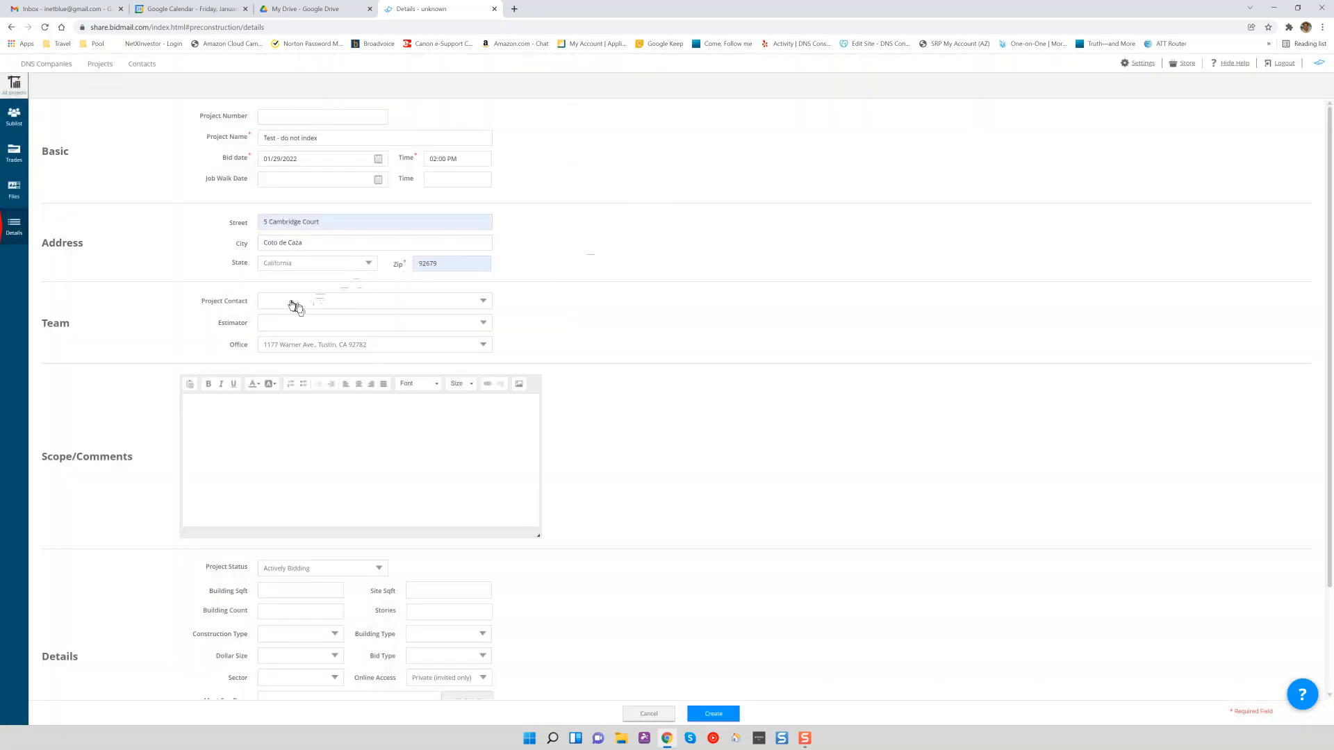
pyautogui.scroll(-3, 402, 311)
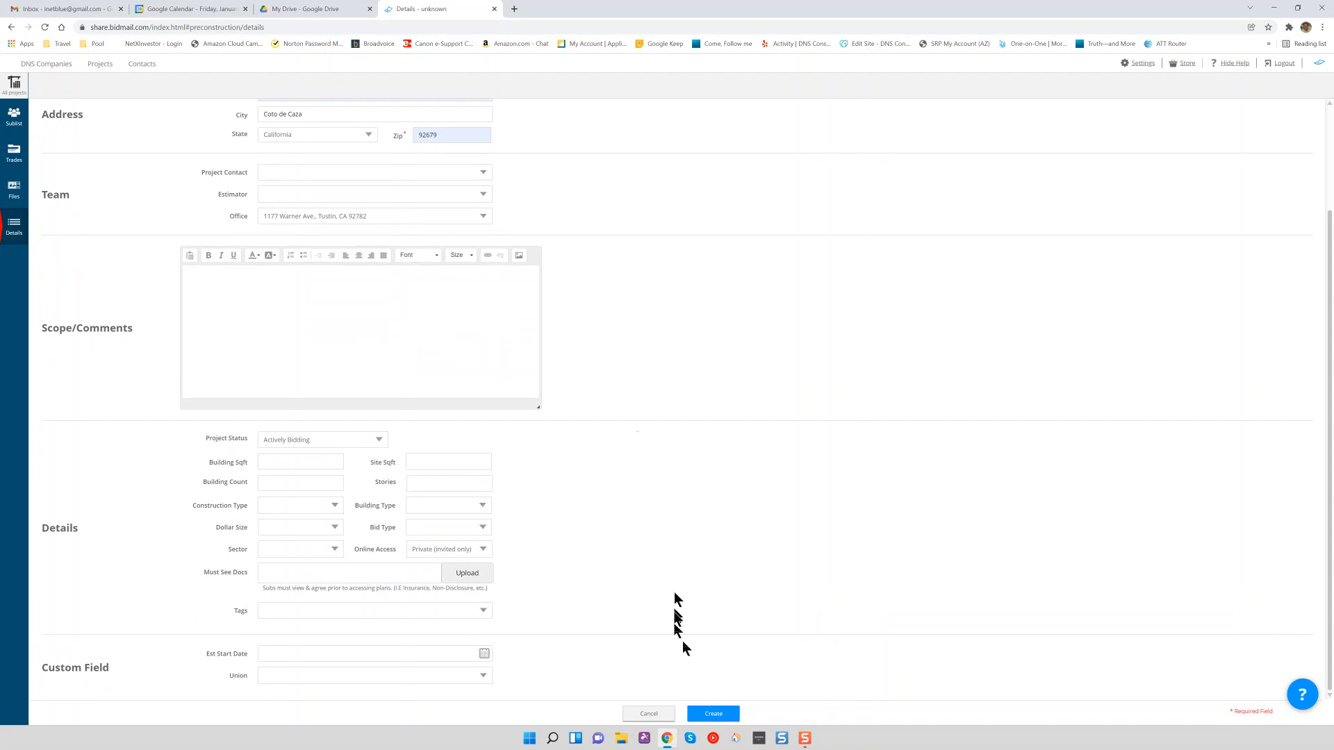
pyautogui.click(711, 715)
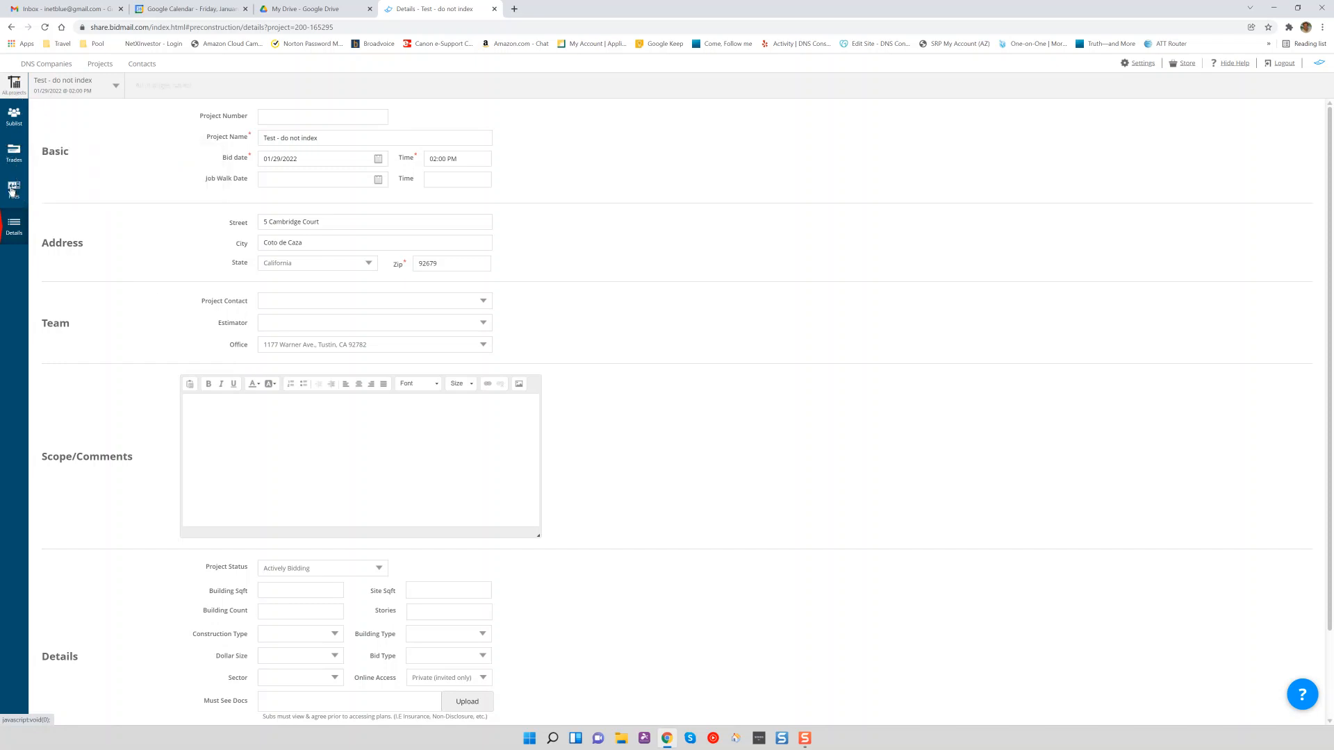
# - Open the new project's files and upload the City Submittal plan PDF into Plans
pyautogui.click(11, 189)
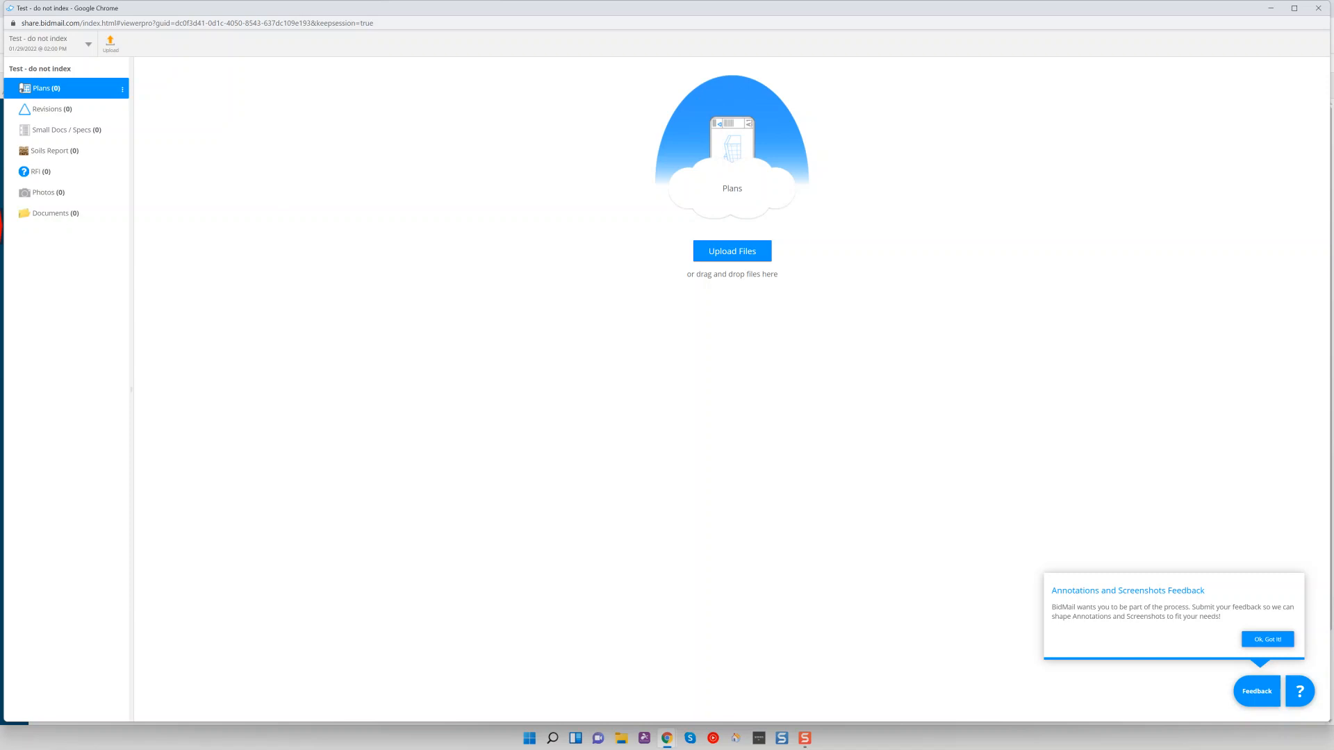
pyautogui.moveTo(1331, 410); pyautogui.dragTo(623, 183)
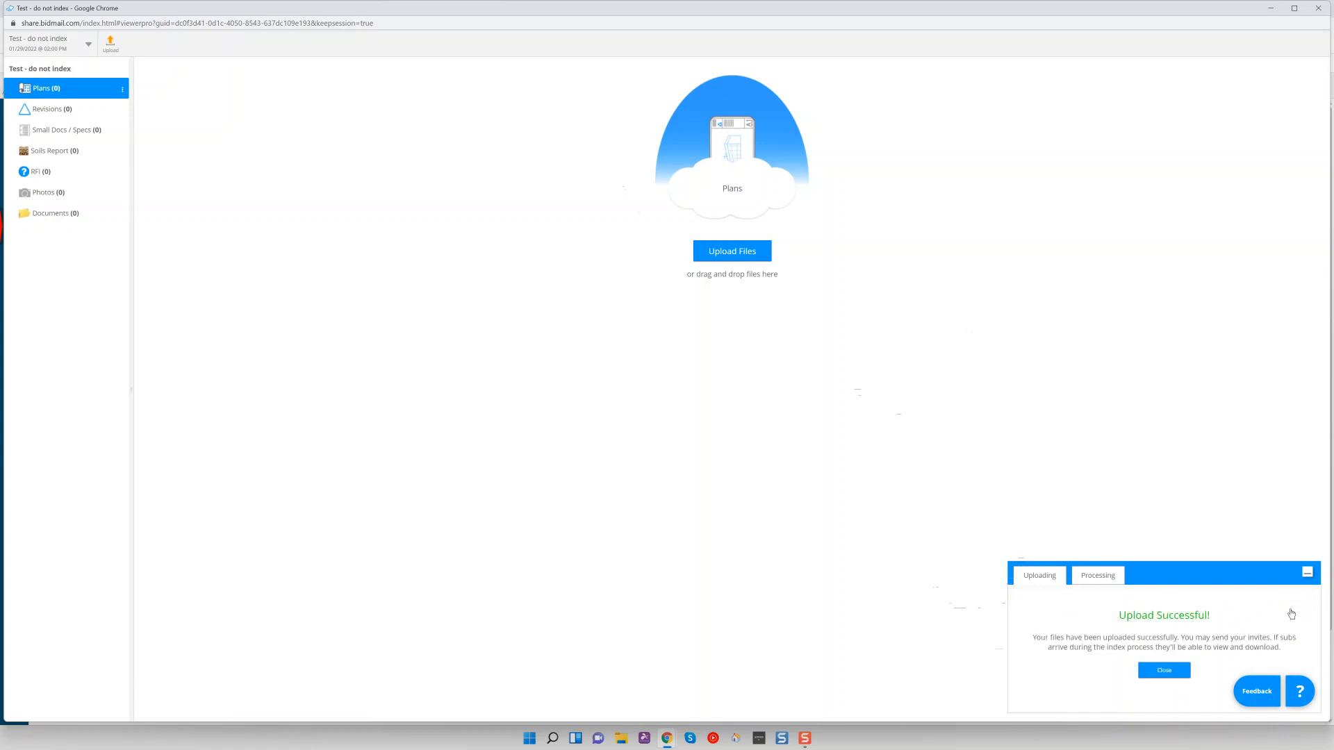
pyautogui.click(1165, 672)
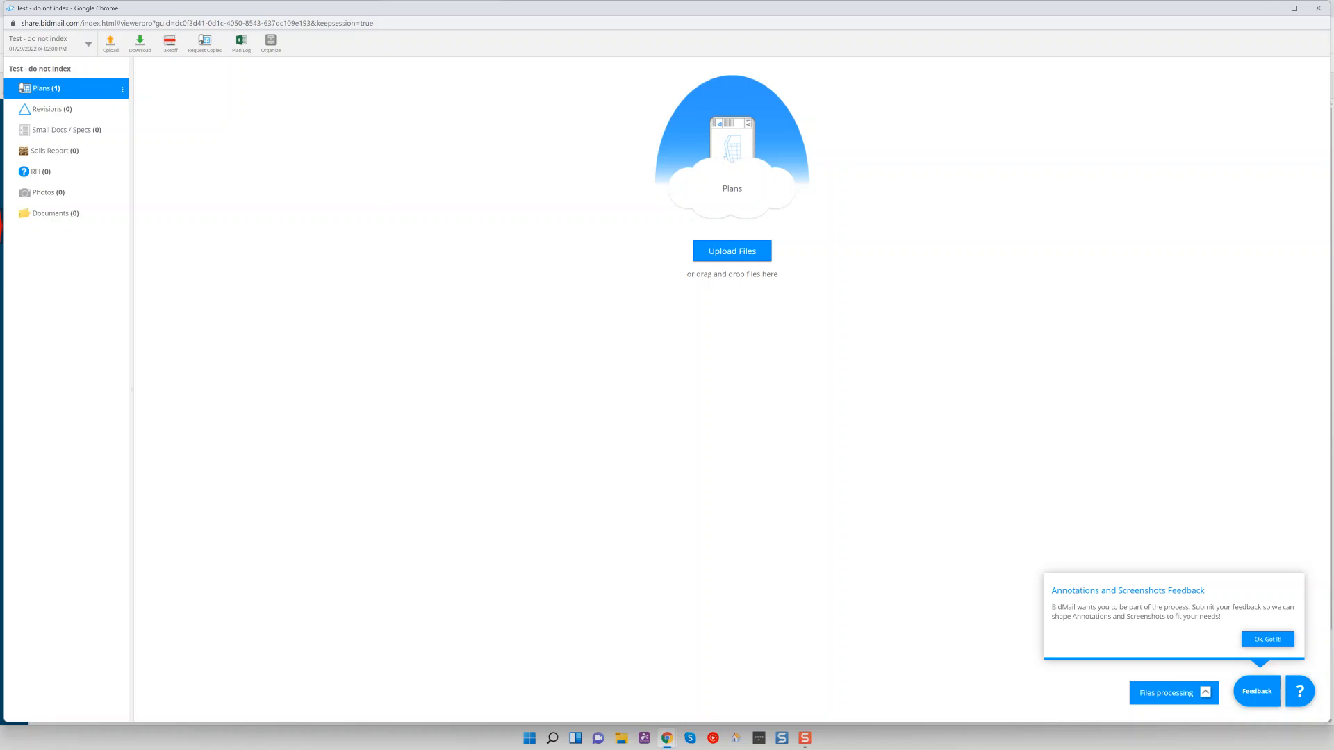
pyautogui.moveTo(1331, 604); pyautogui.dragTo(731, 411)
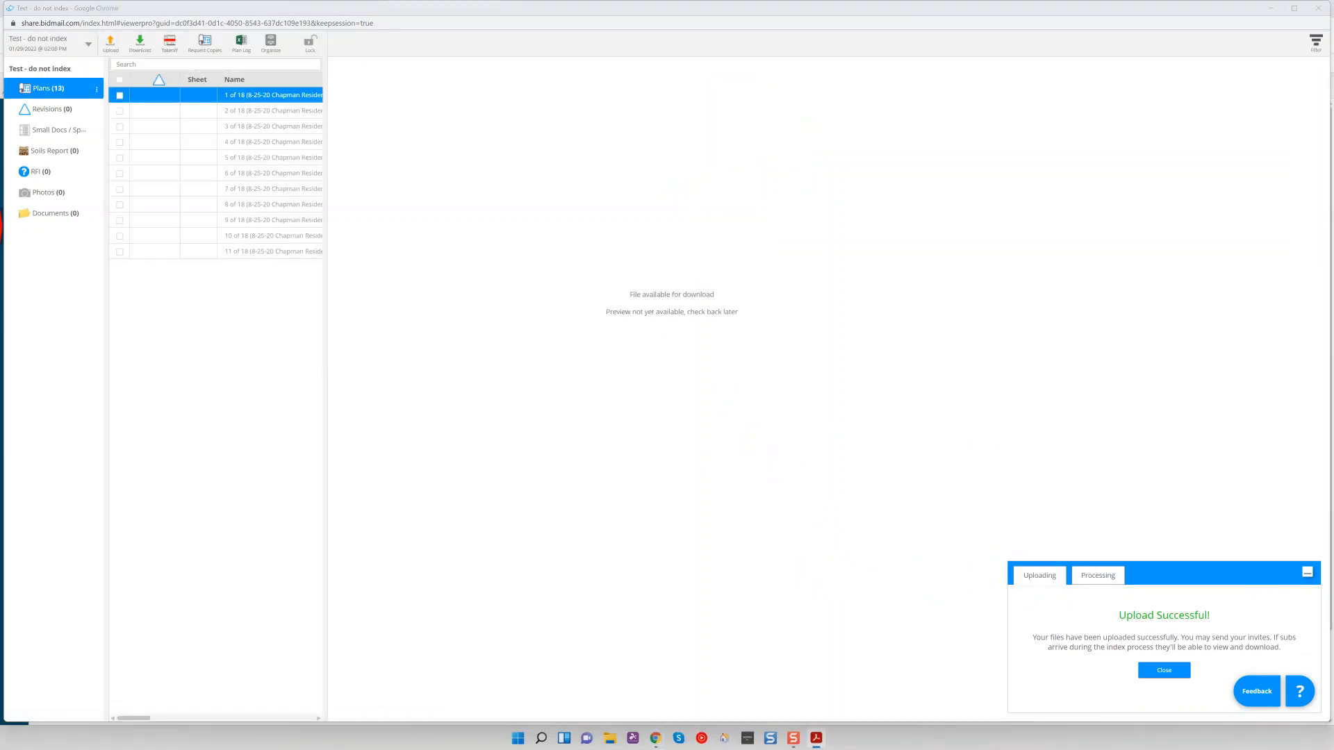
# - Switch to Acrobat Reader, examine the plan PDF's bookmarks and page thumbnails in a maximized window, and close it
pyautogui.moveTo(1140, 257); pyautogui.dragTo(532, 221)
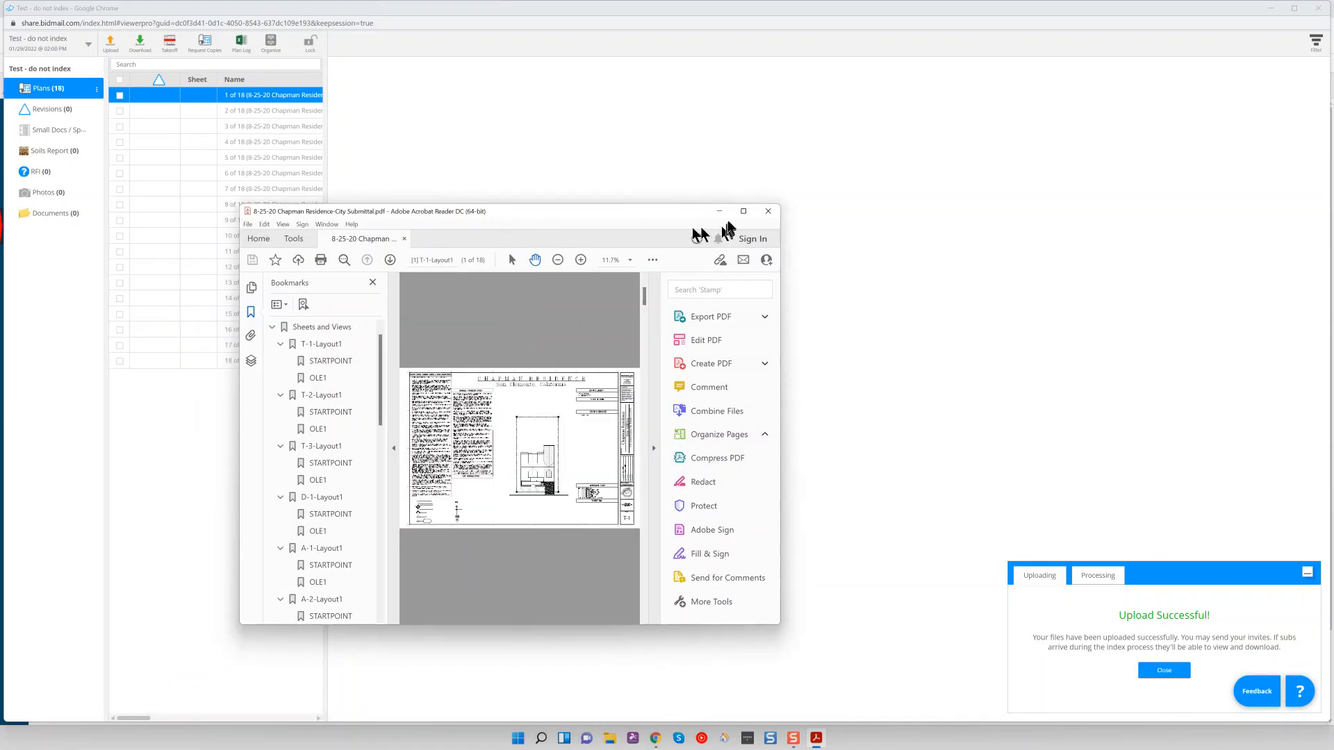
pyautogui.click(743, 212)
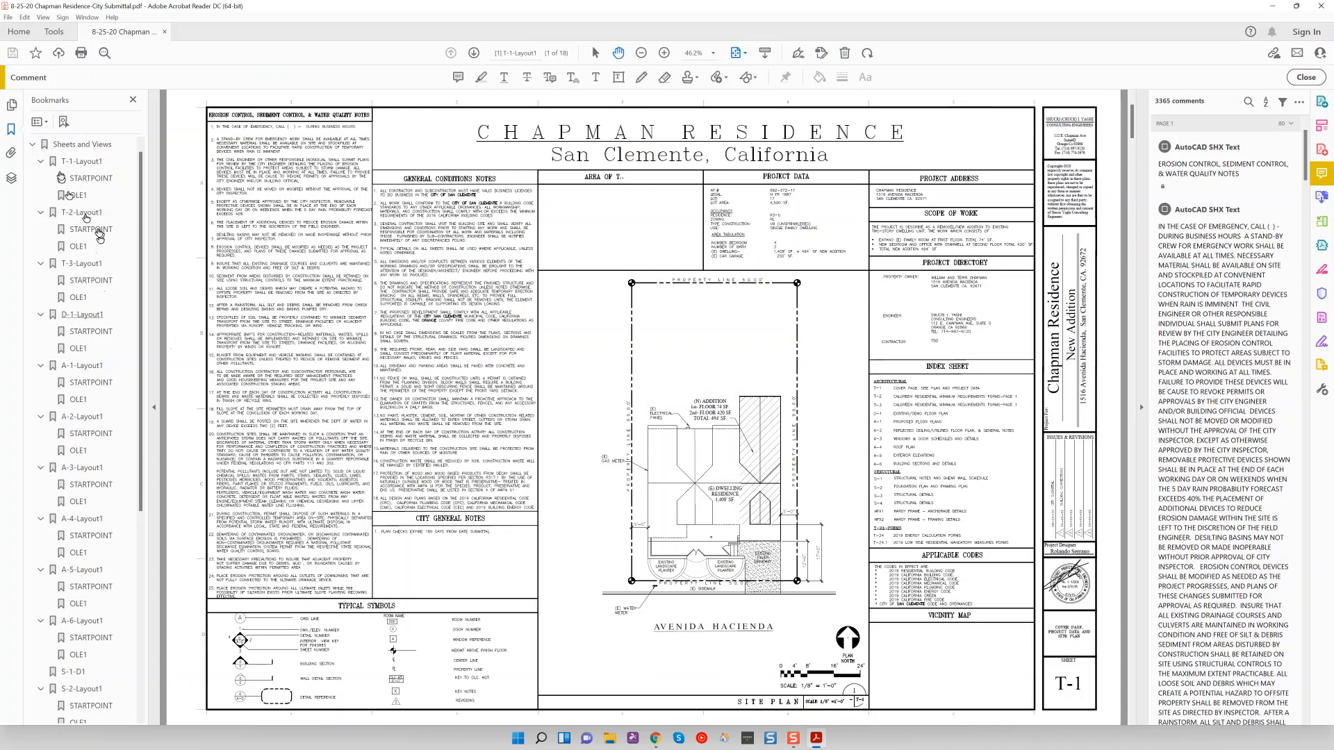
pyautogui.click(12, 106)
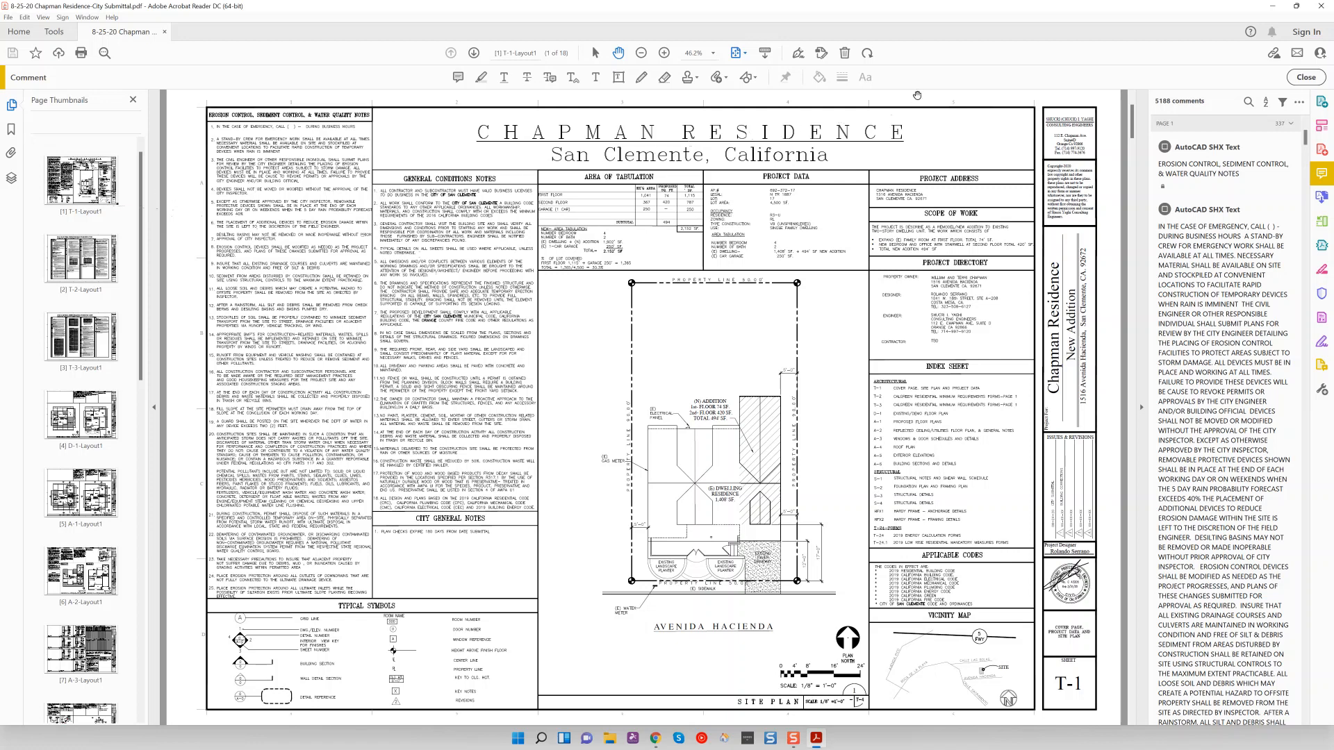
pyautogui.click(1322, 9)
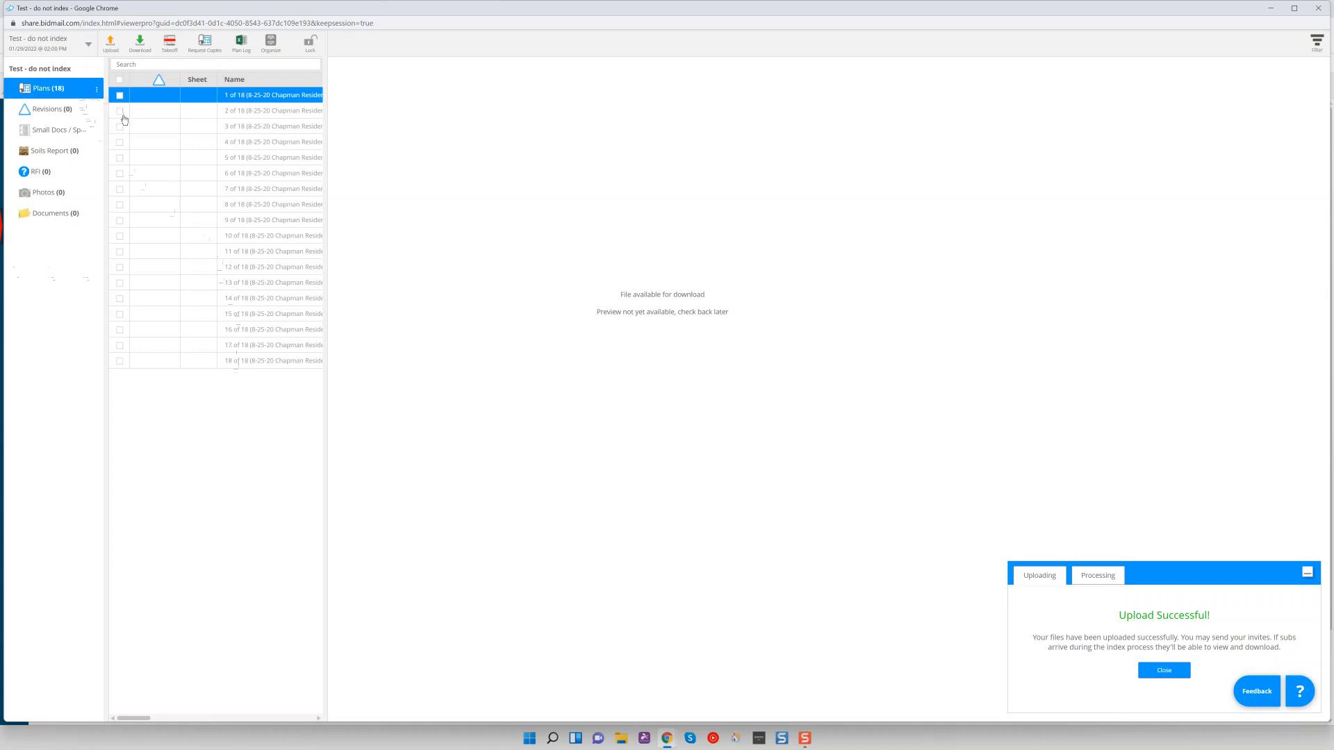
# - Create a new group named Architectural under Plans
pyautogui.click(97, 90)
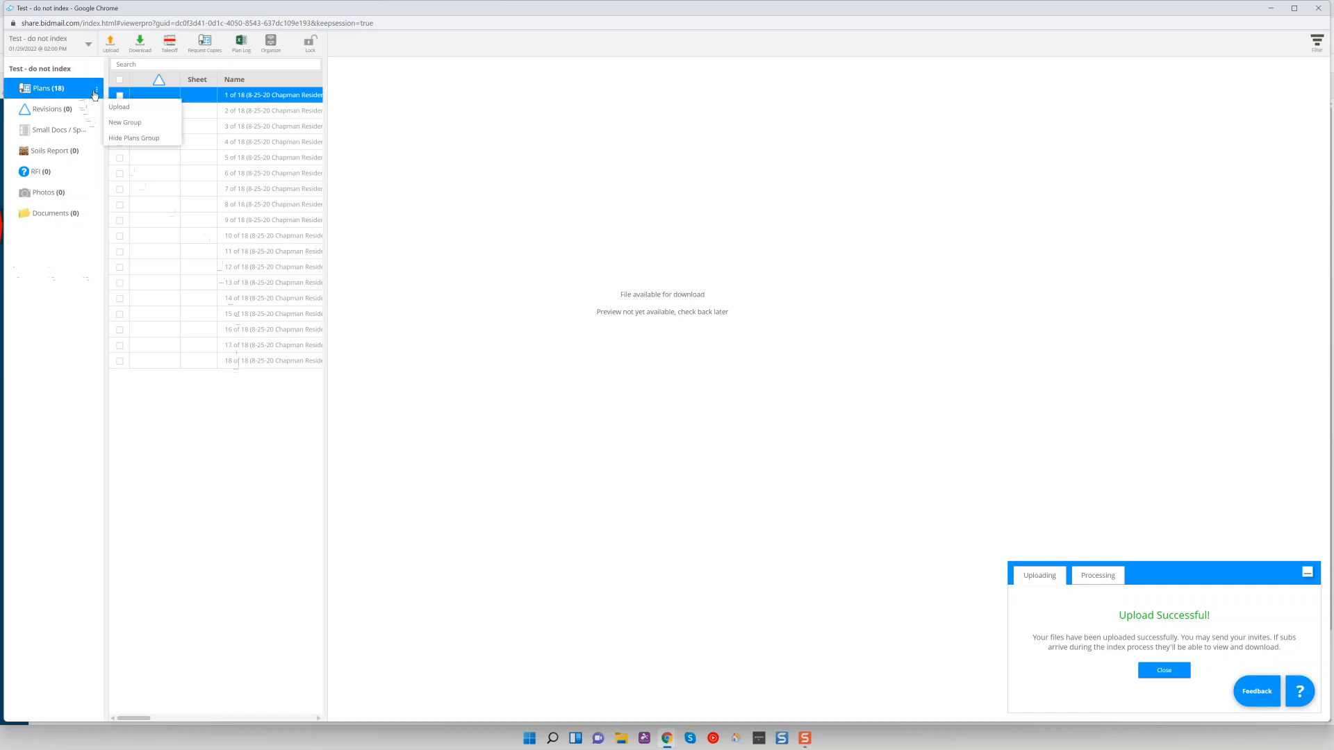
pyautogui.click(120, 126)
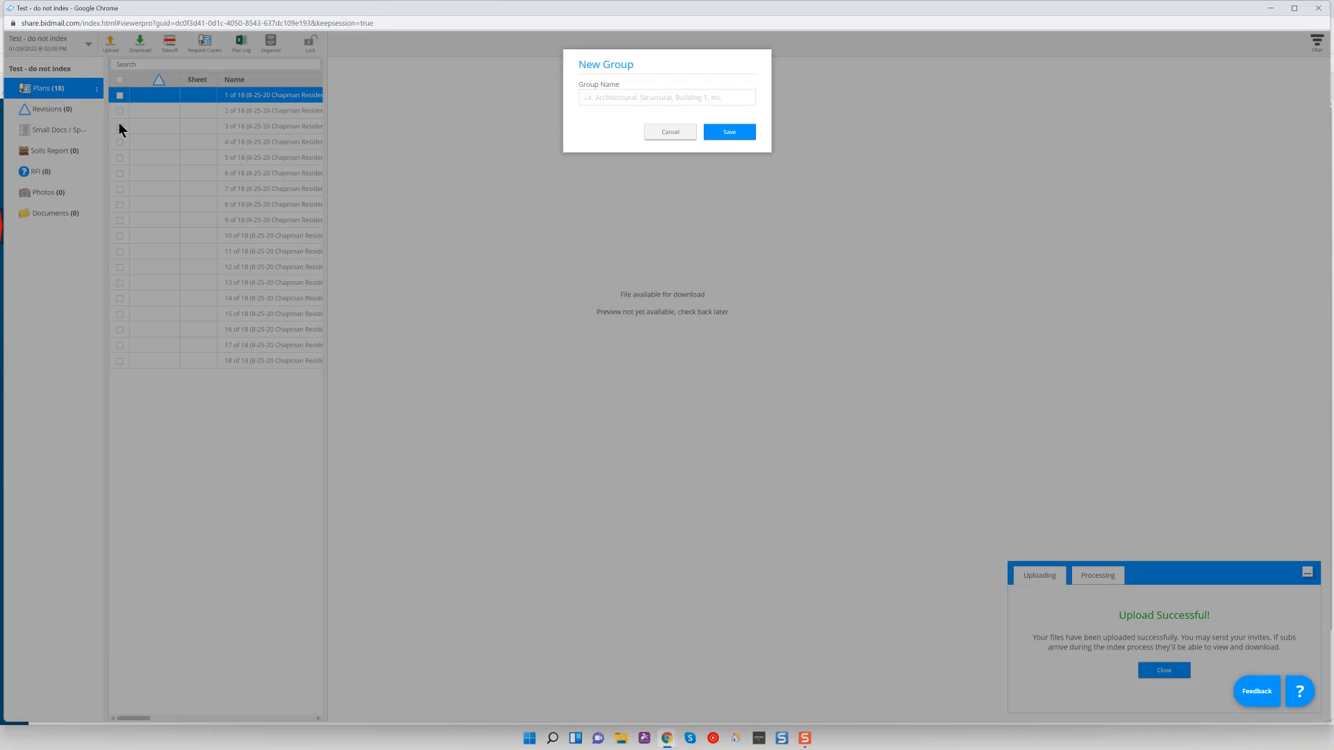
pyautogui.write('Arch')
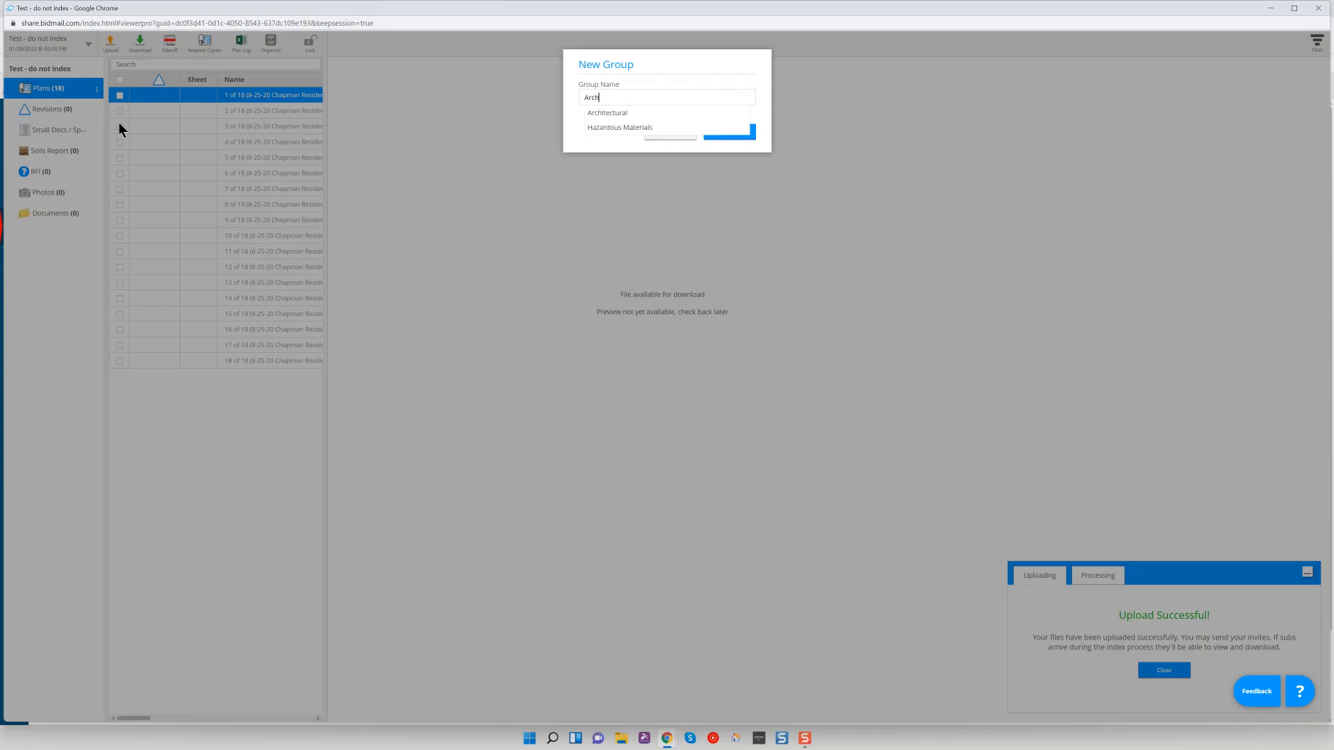
pyautogui.press('Down')
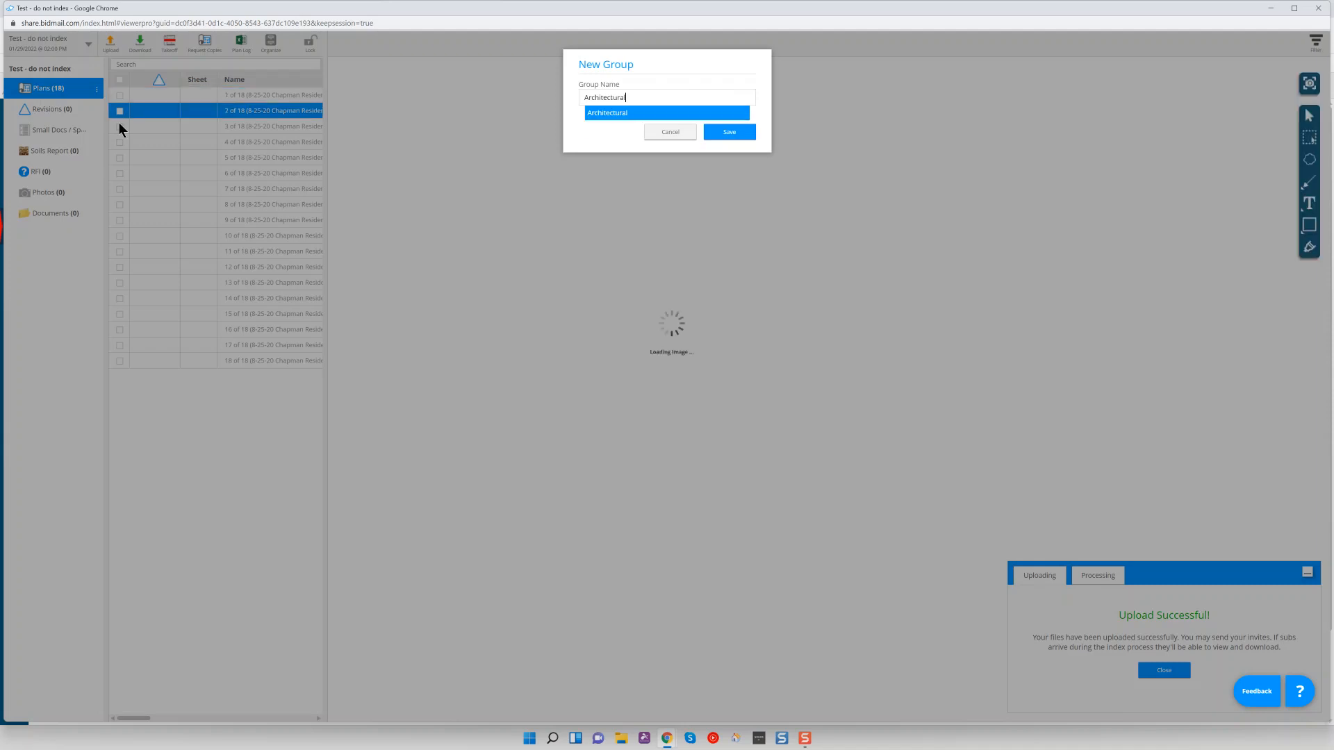
pyautogui.press('Return')
pyautogui.press('Return')
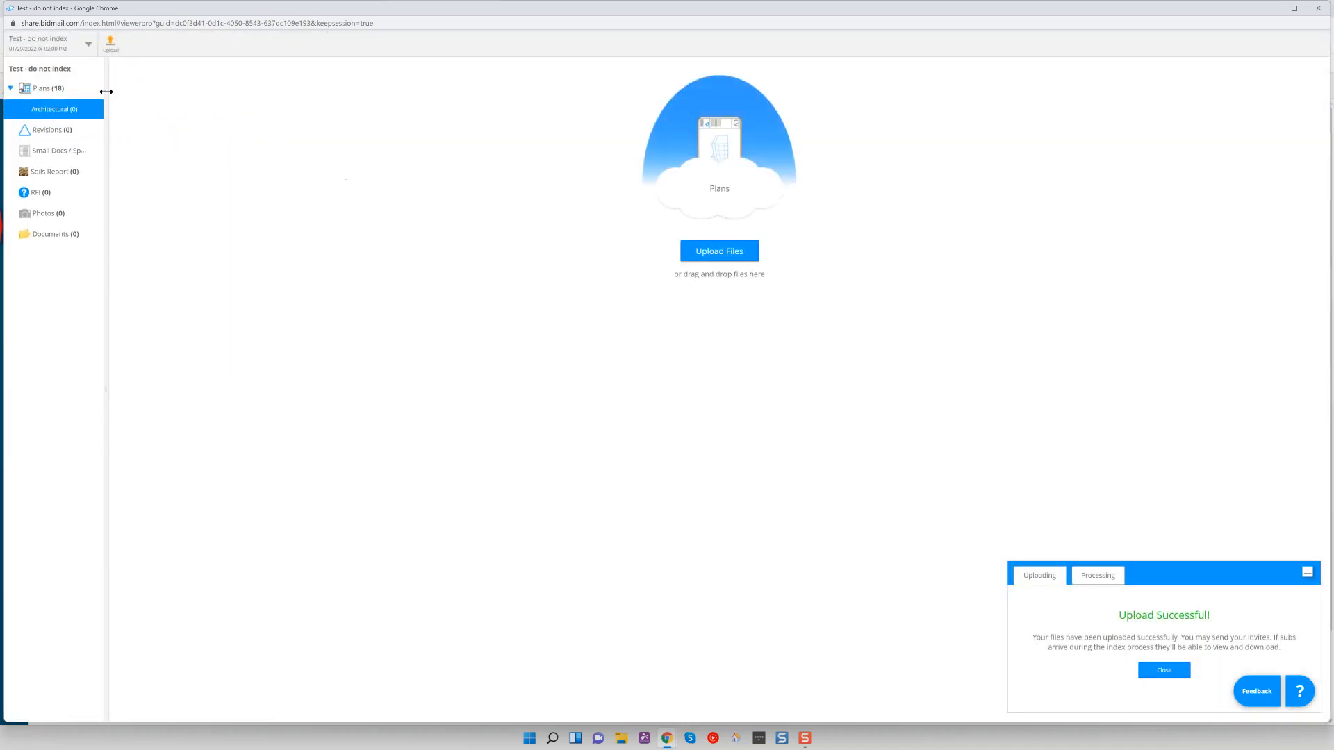
# - Copy plan sheets 1 to 4 of 18 from Plans into the existing Architectural group
pyautogui.click(51, 91)
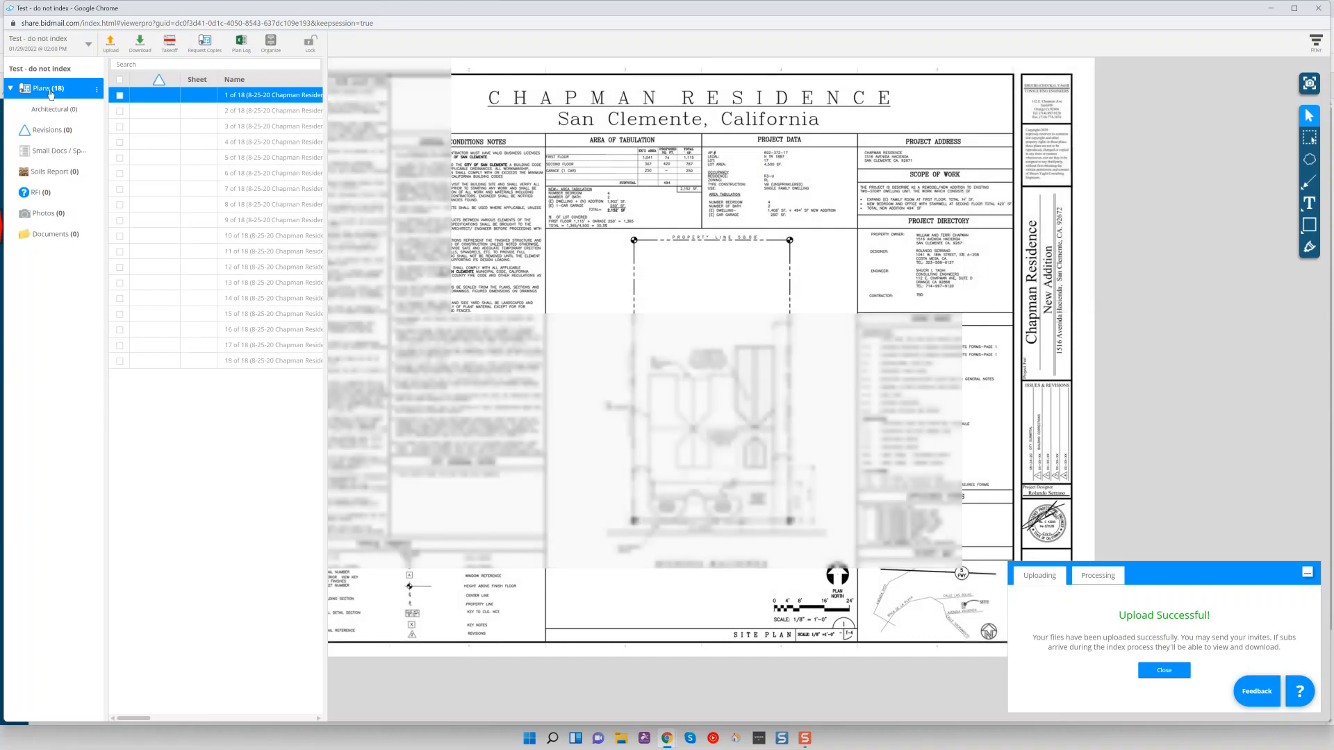
pyautogui.click(120, 96)
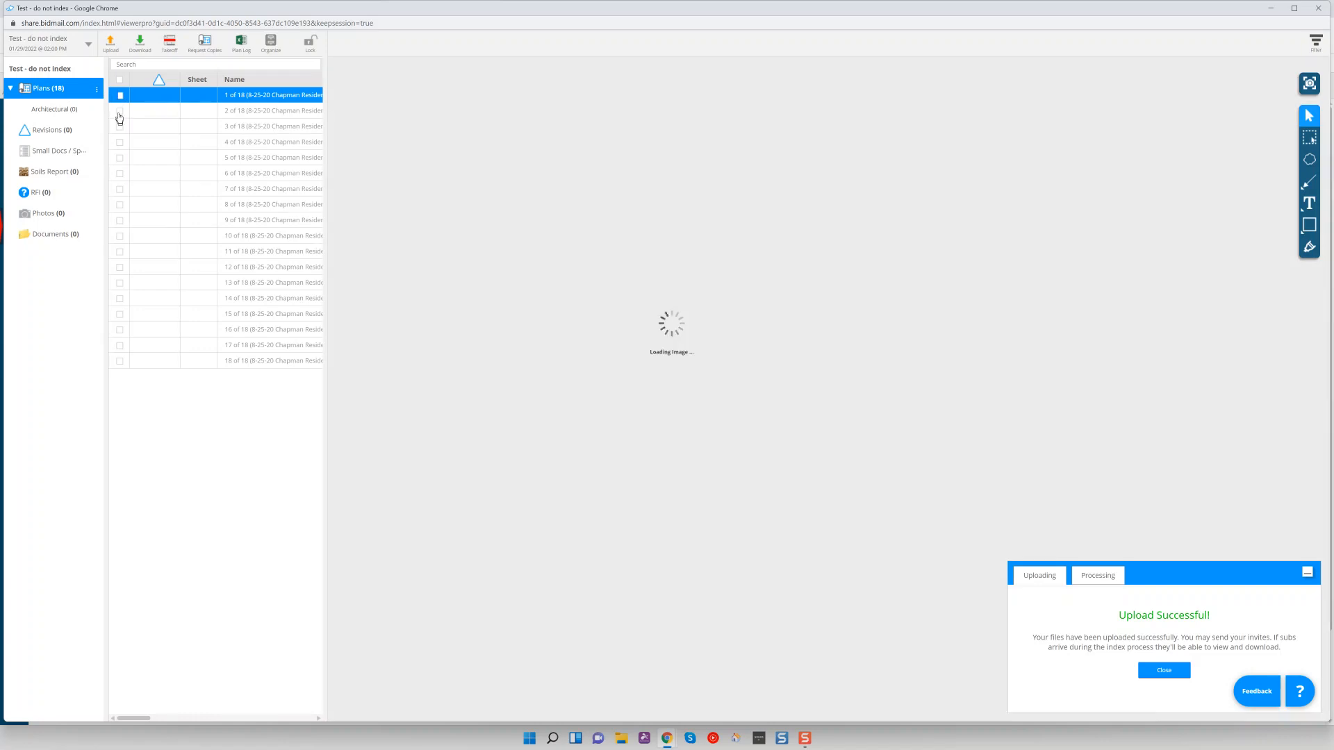
pyautogui.click(120, 111)
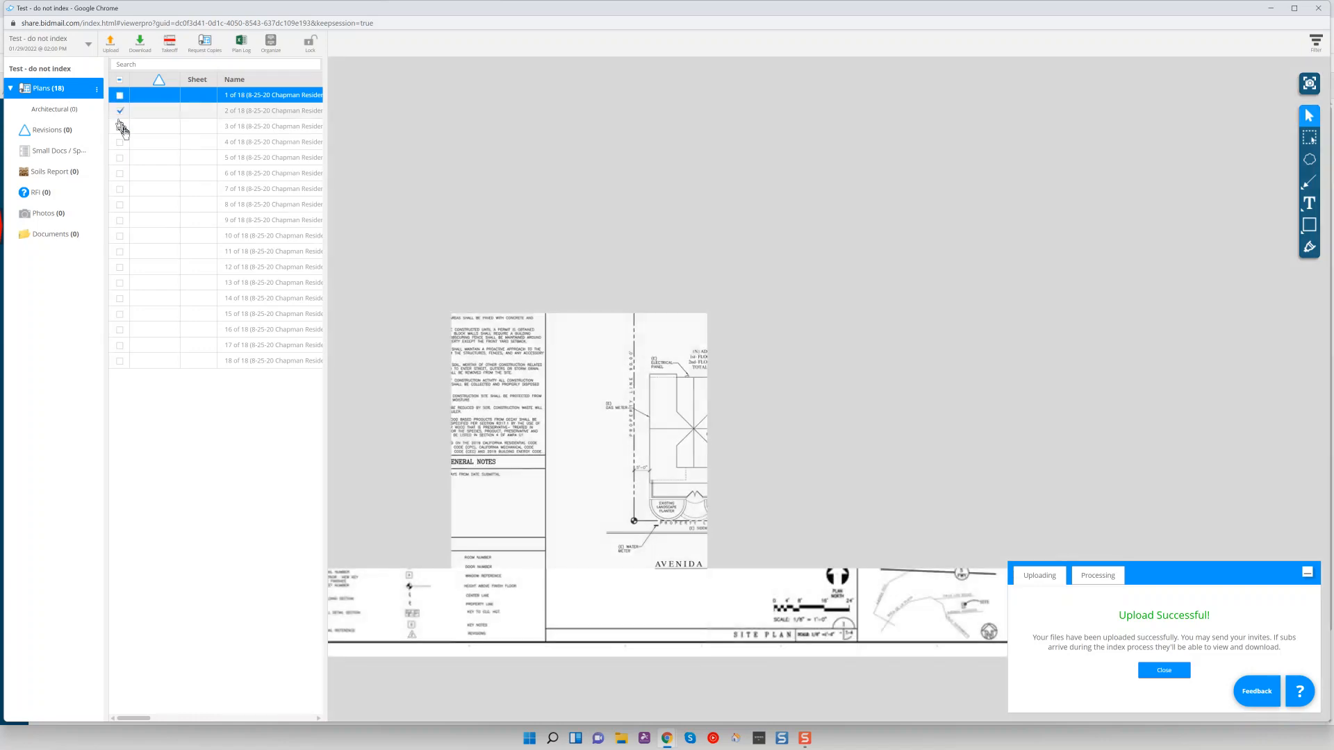
pyautogui.click(119, 127)
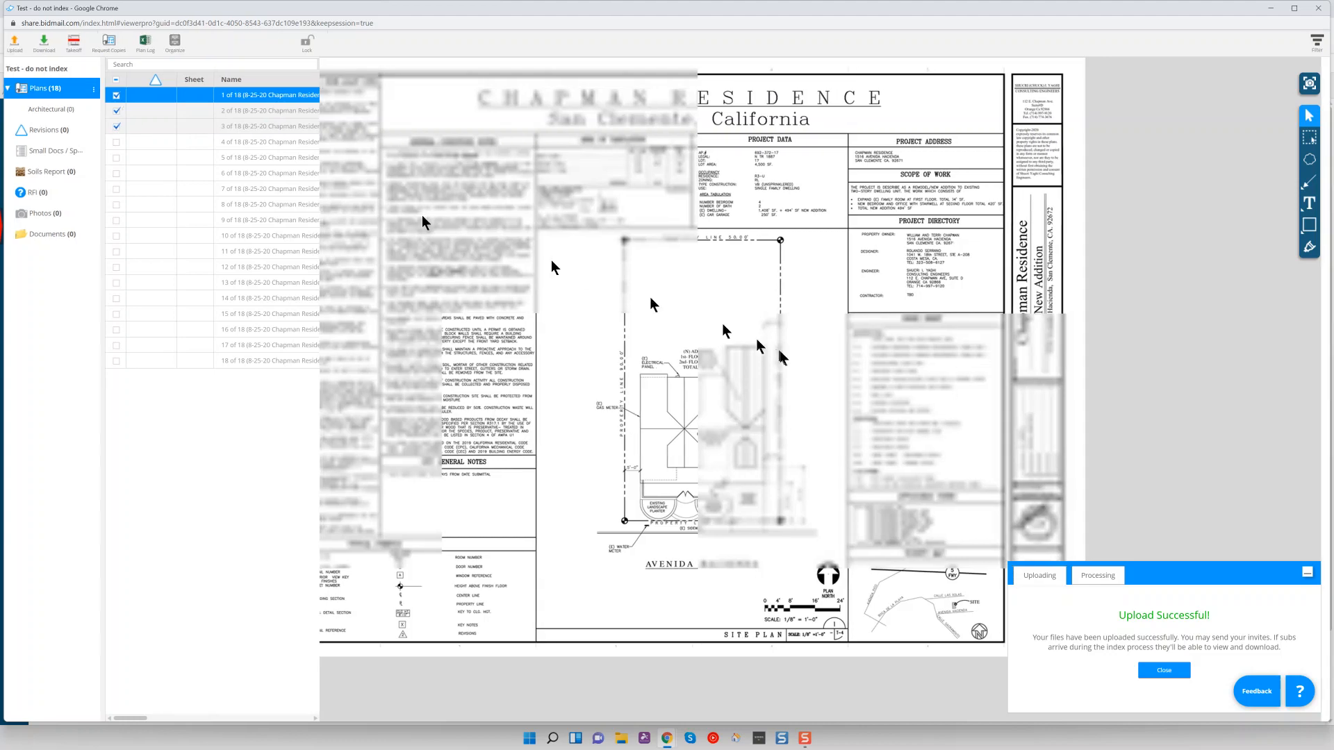
pyautogui.click(1165, 670)
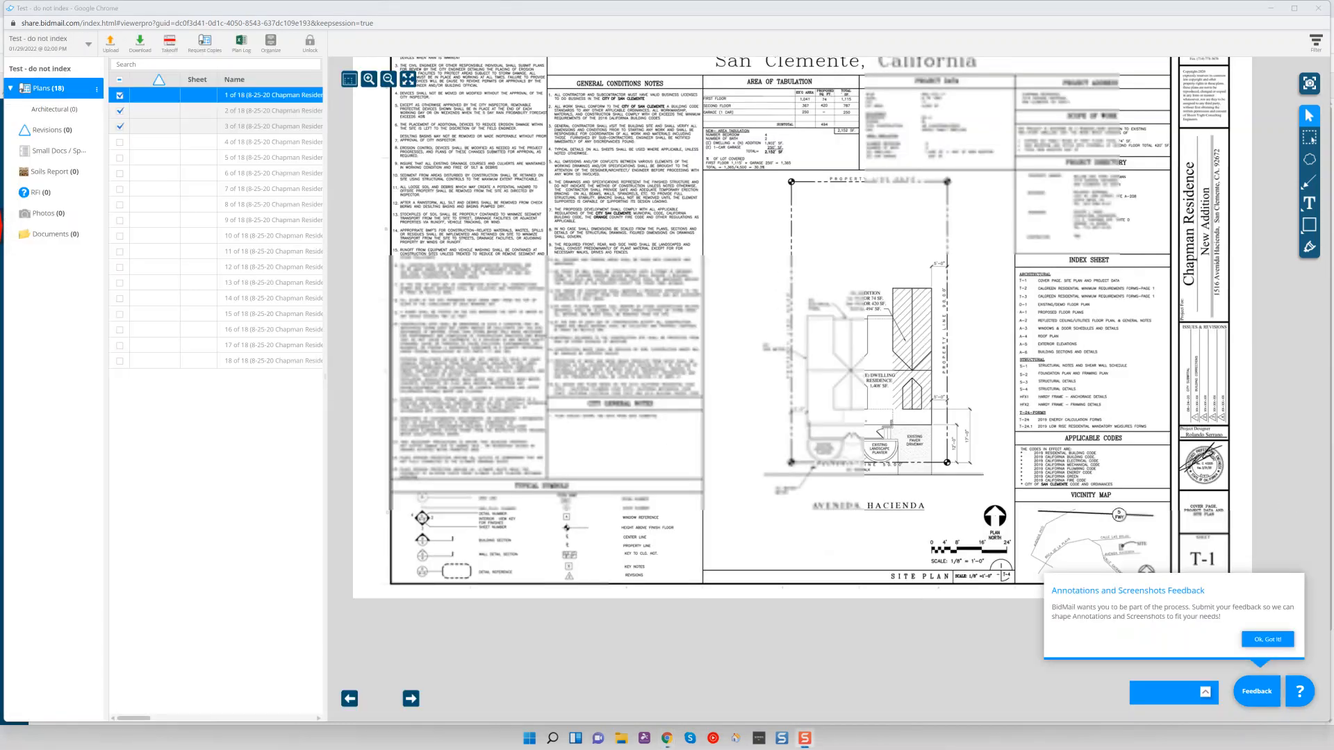
pyautogui.click(120, 143)
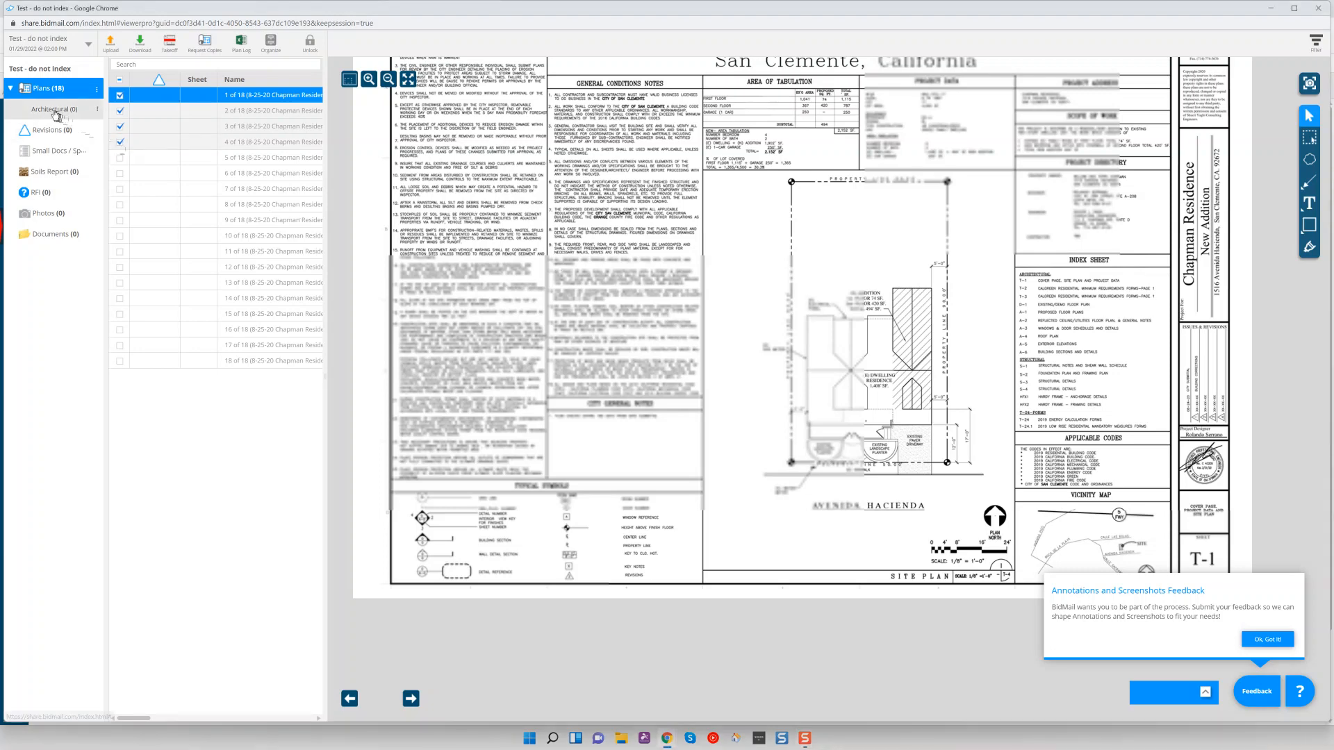
pyautogui.click(271, 45)
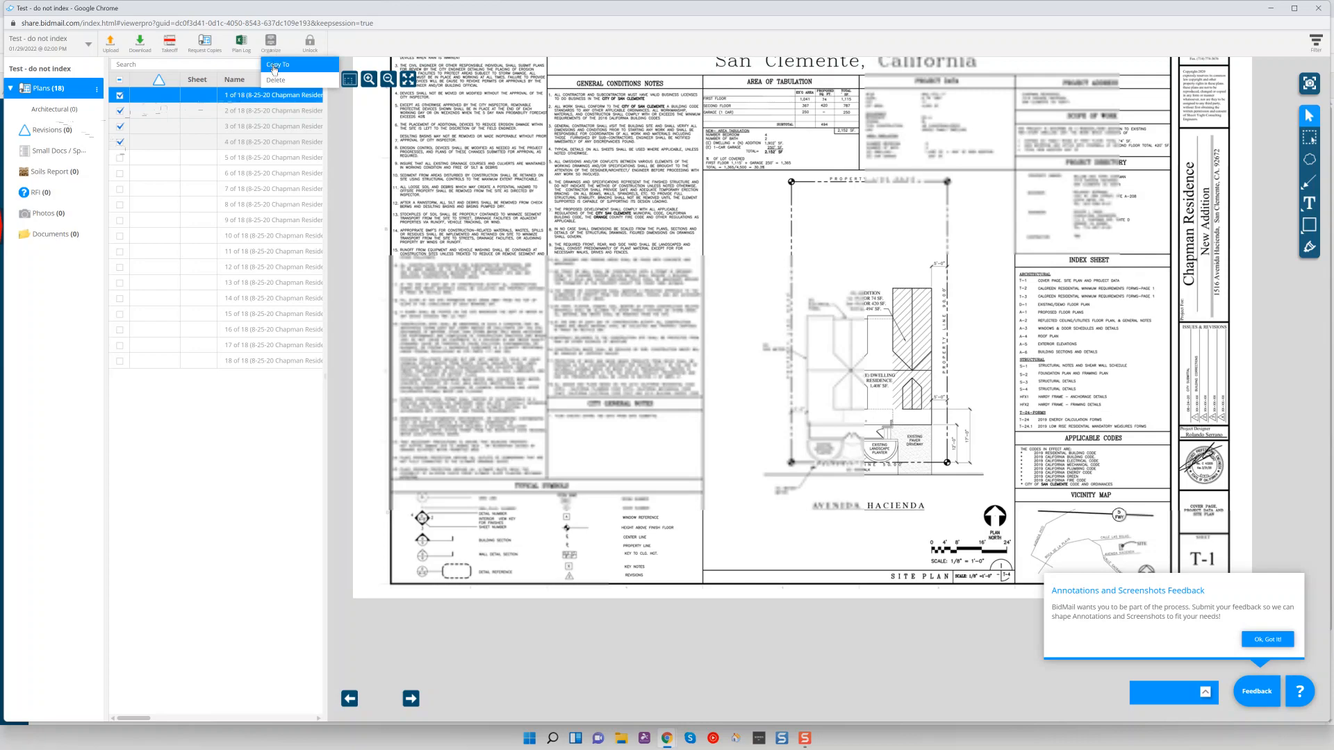
pyautogui.click(276, 65)
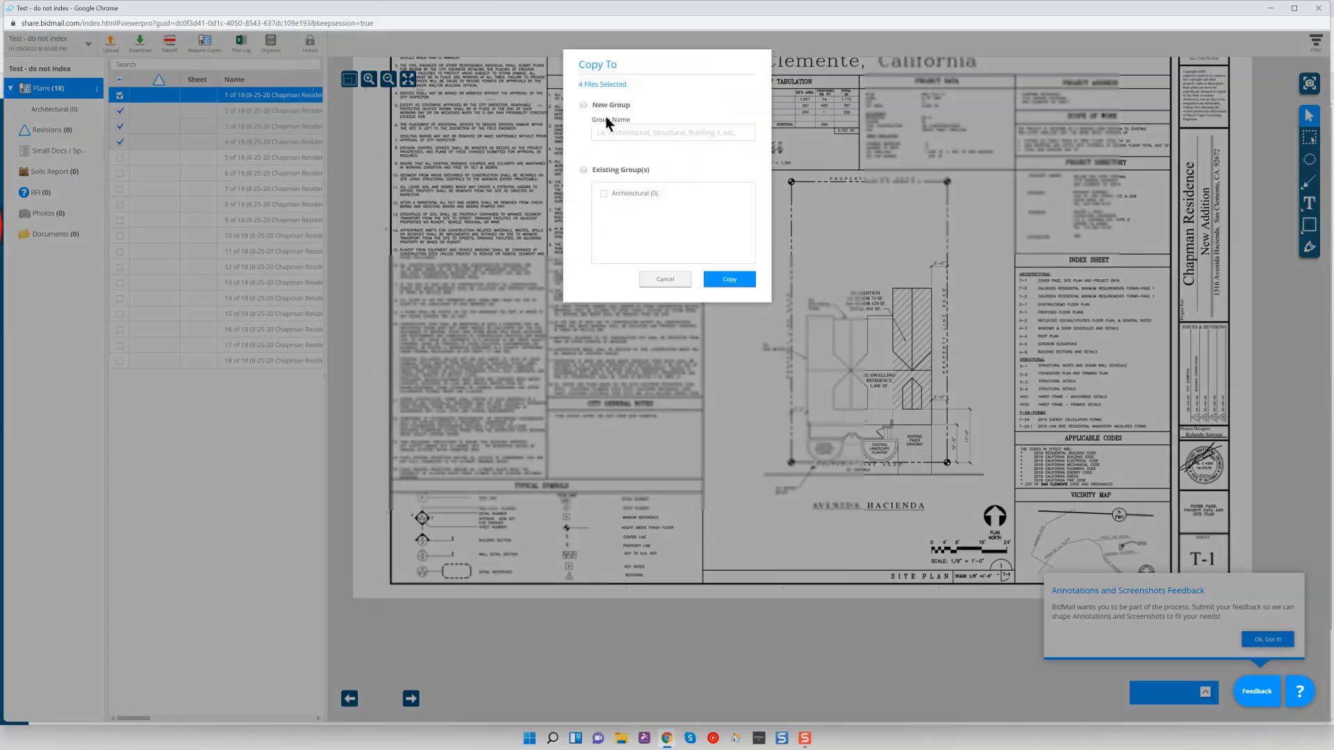
pyautogui.click(603, 195)
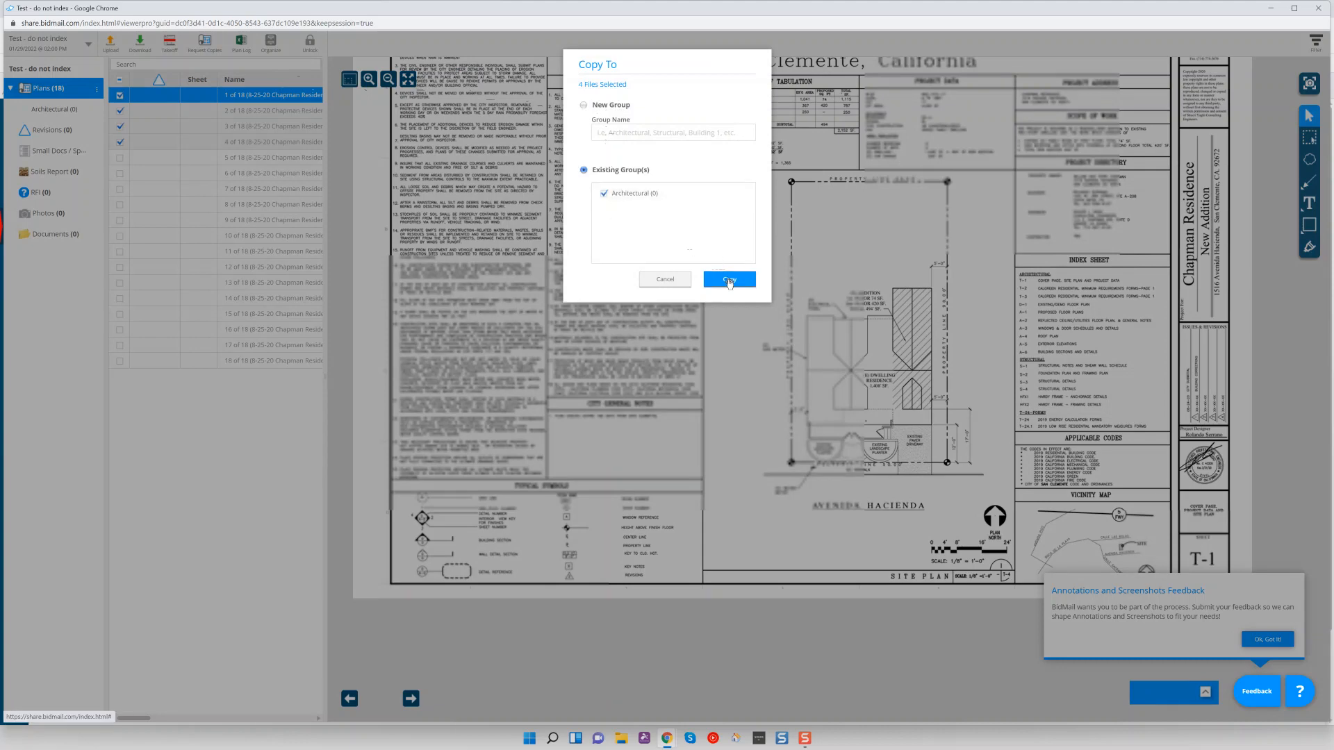
pyautogui.click(727, 279)
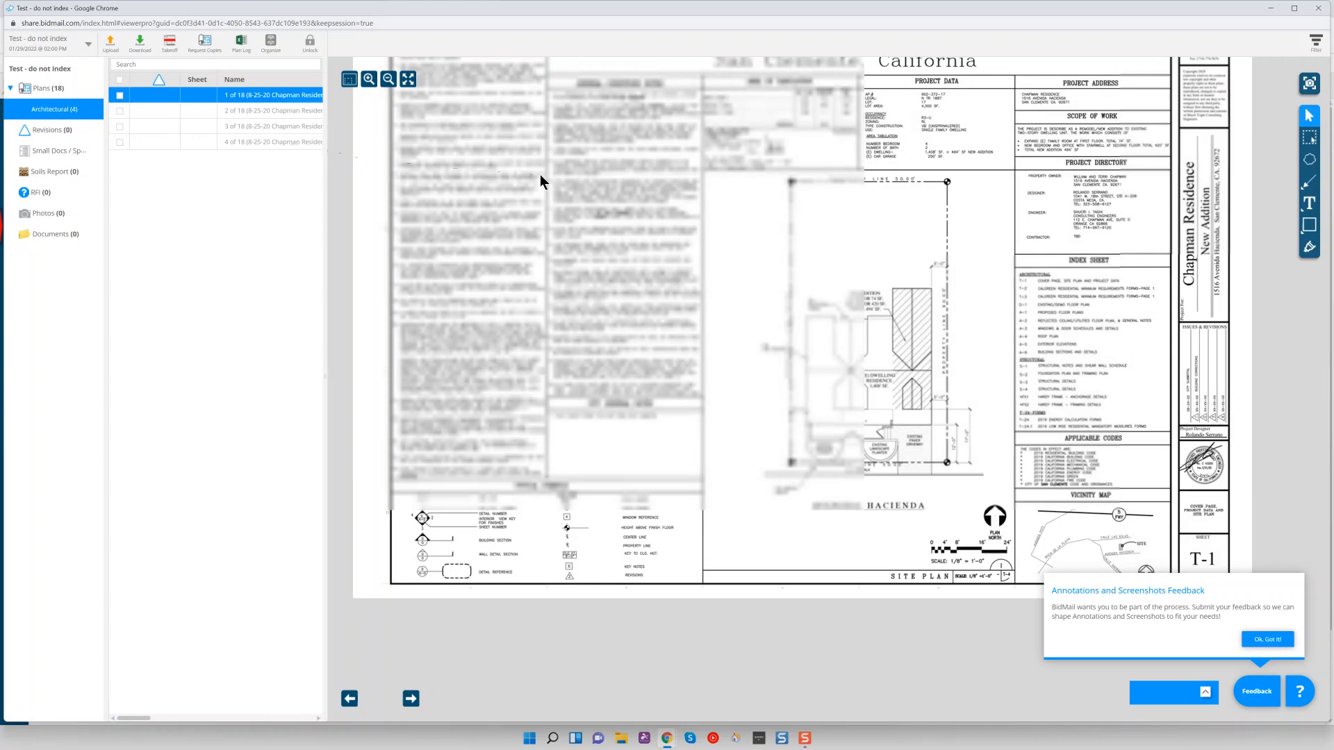
# - Dismiss the annotations feedback notice and create a new group named Structural under Plans
pyautogui.click(1263, 638)
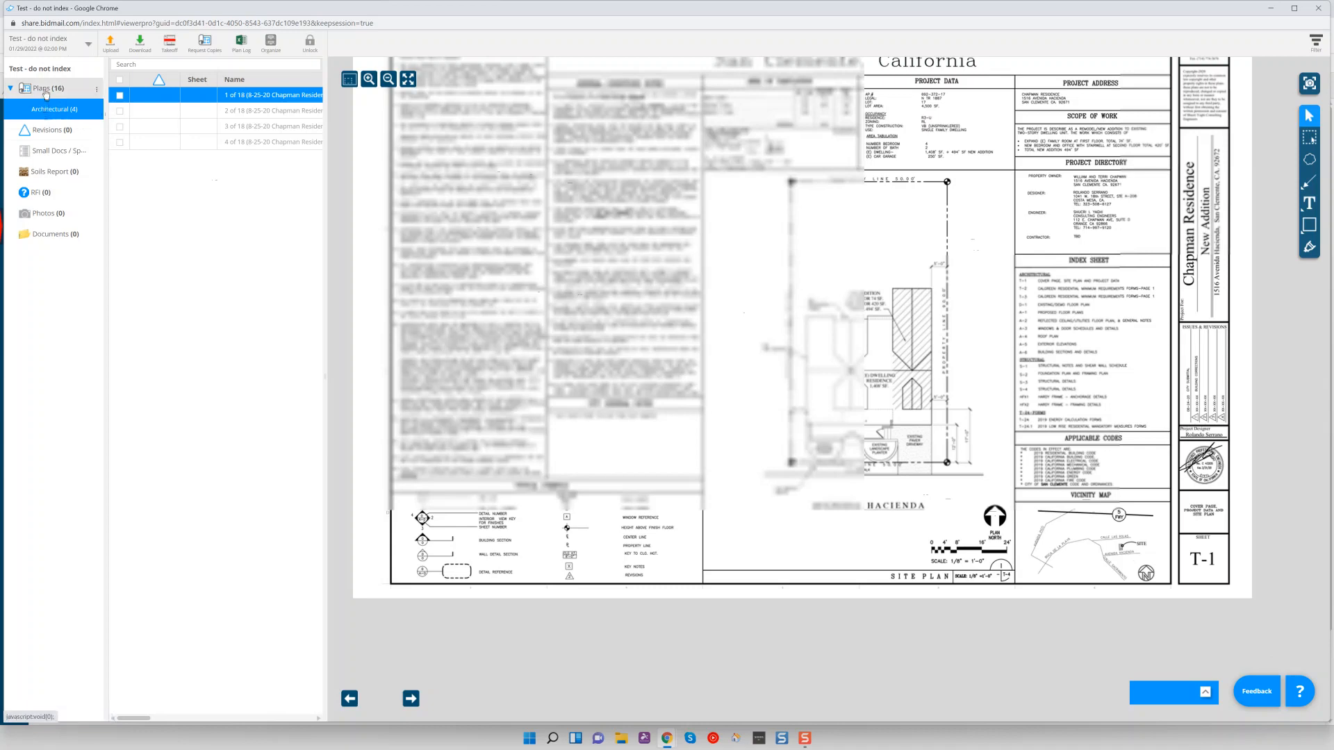
pyautogui.click(46, 91)
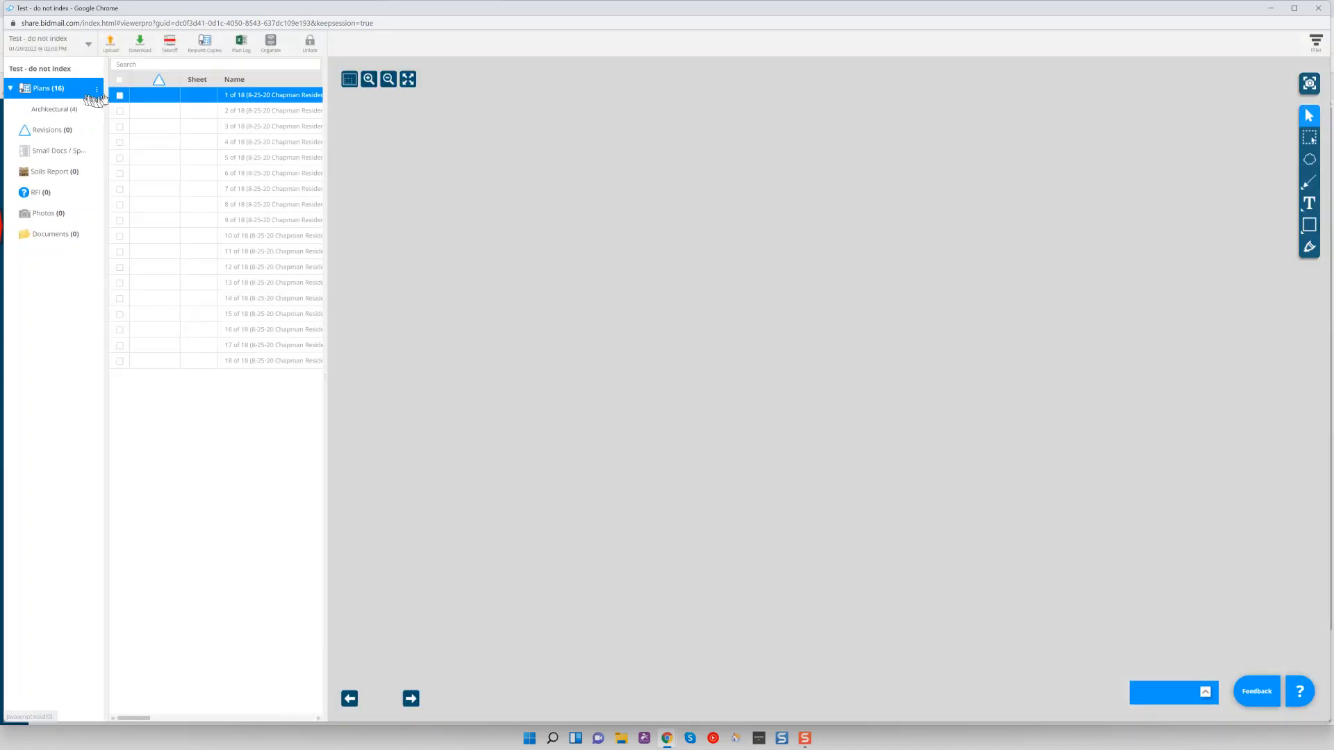
pyautogui.click(98, 91)
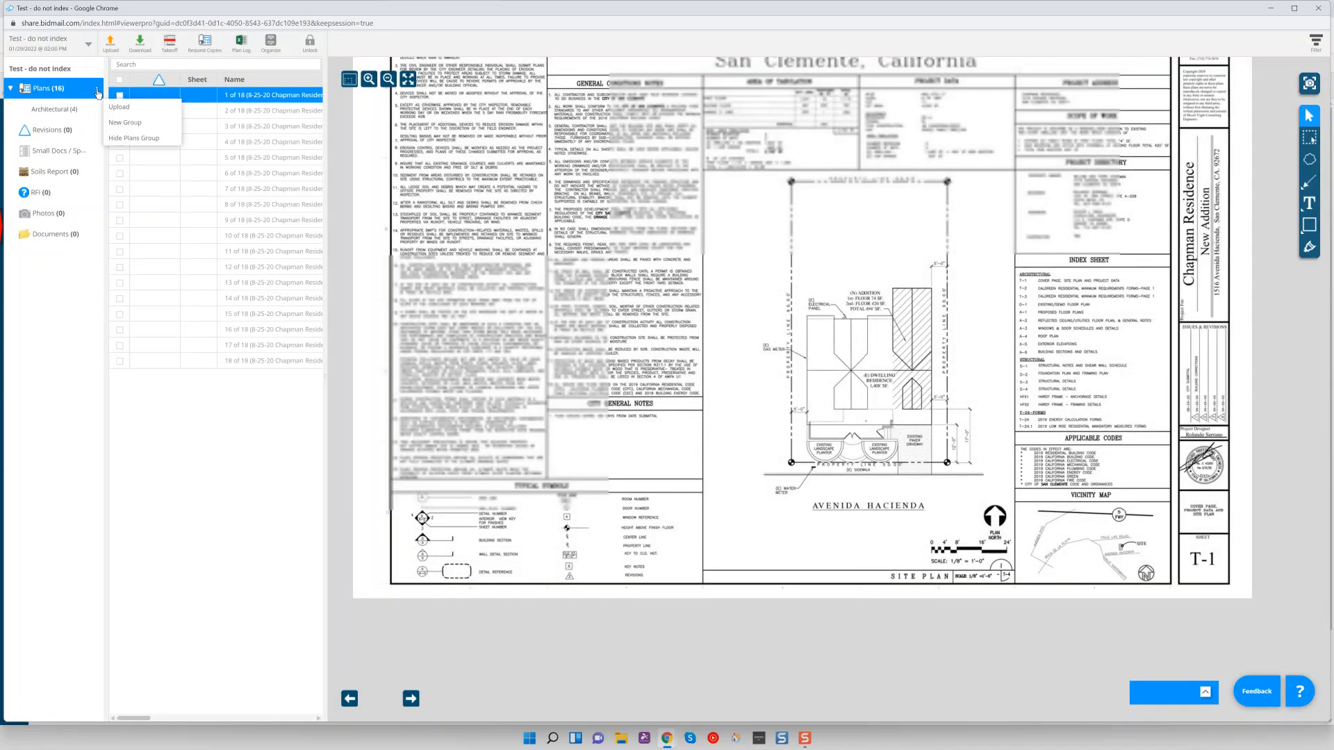
pyautogui.click(129, 122)
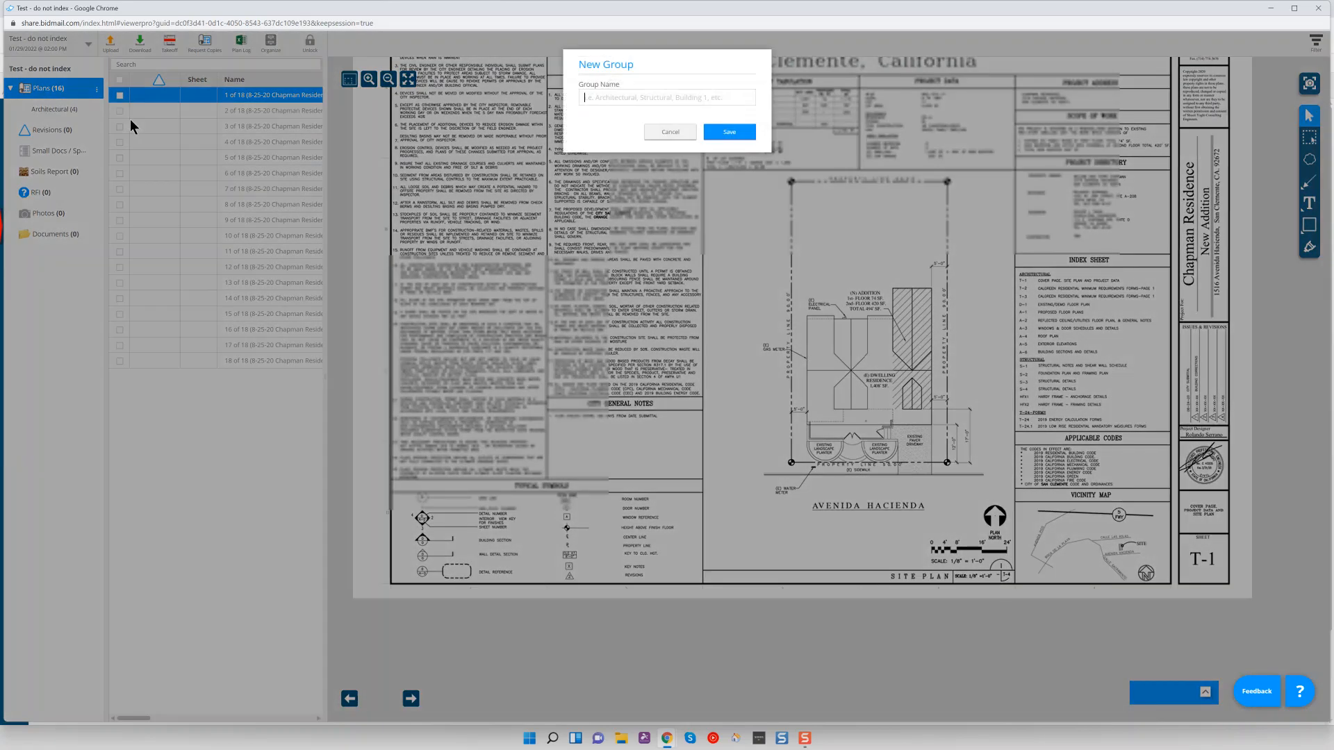
pyautogui.write('Str')
pyautogui.press('Down')
pyautogui.press('Down')
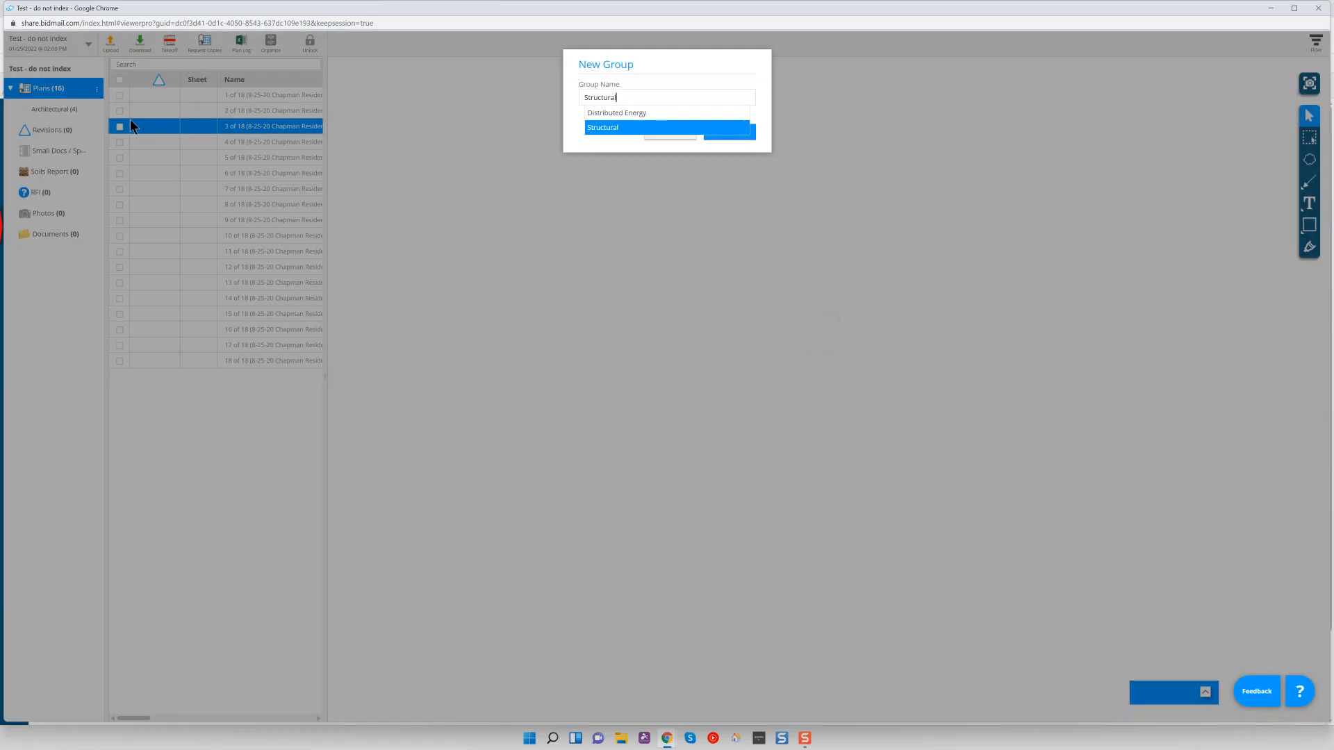
pyautogui.press('Return')
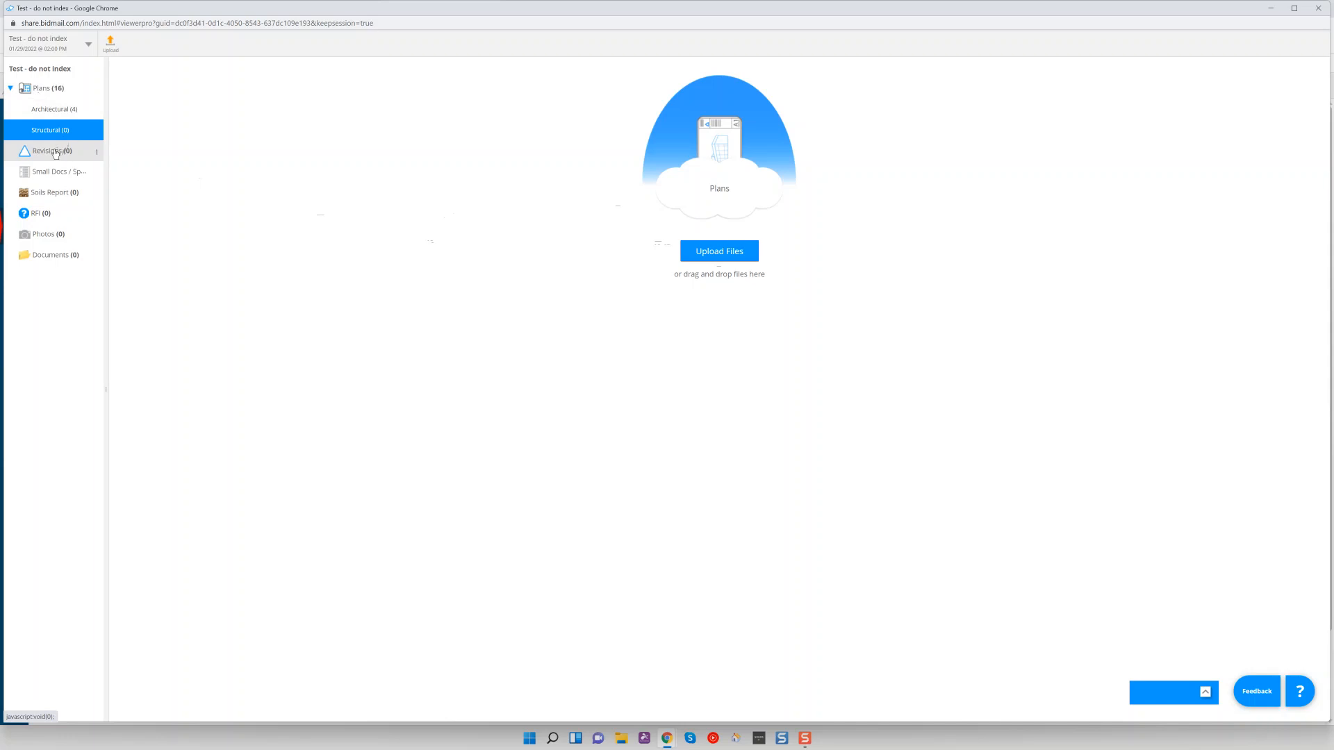
# - Start a new revision under Revisions with type Addendum and addendum number Add1
pyautogui.click(56, 153)
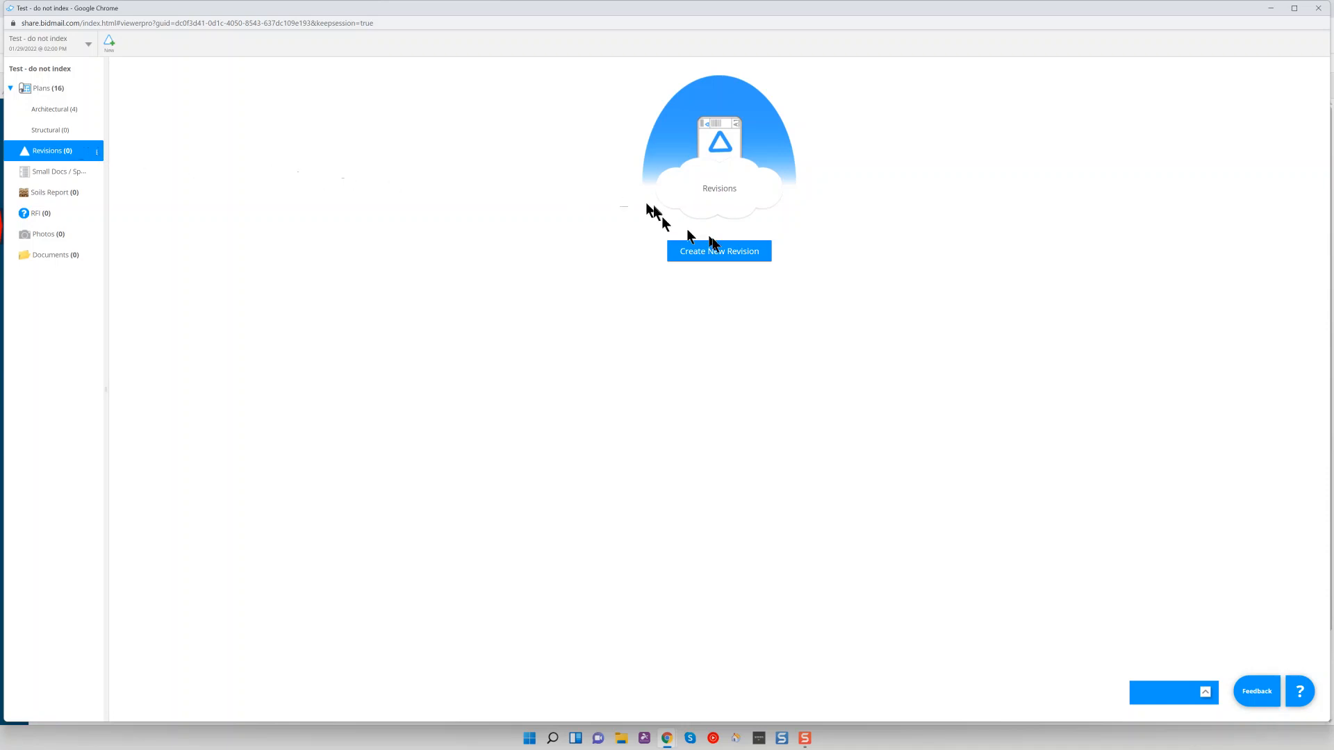
pyautogui.click(719, 252)
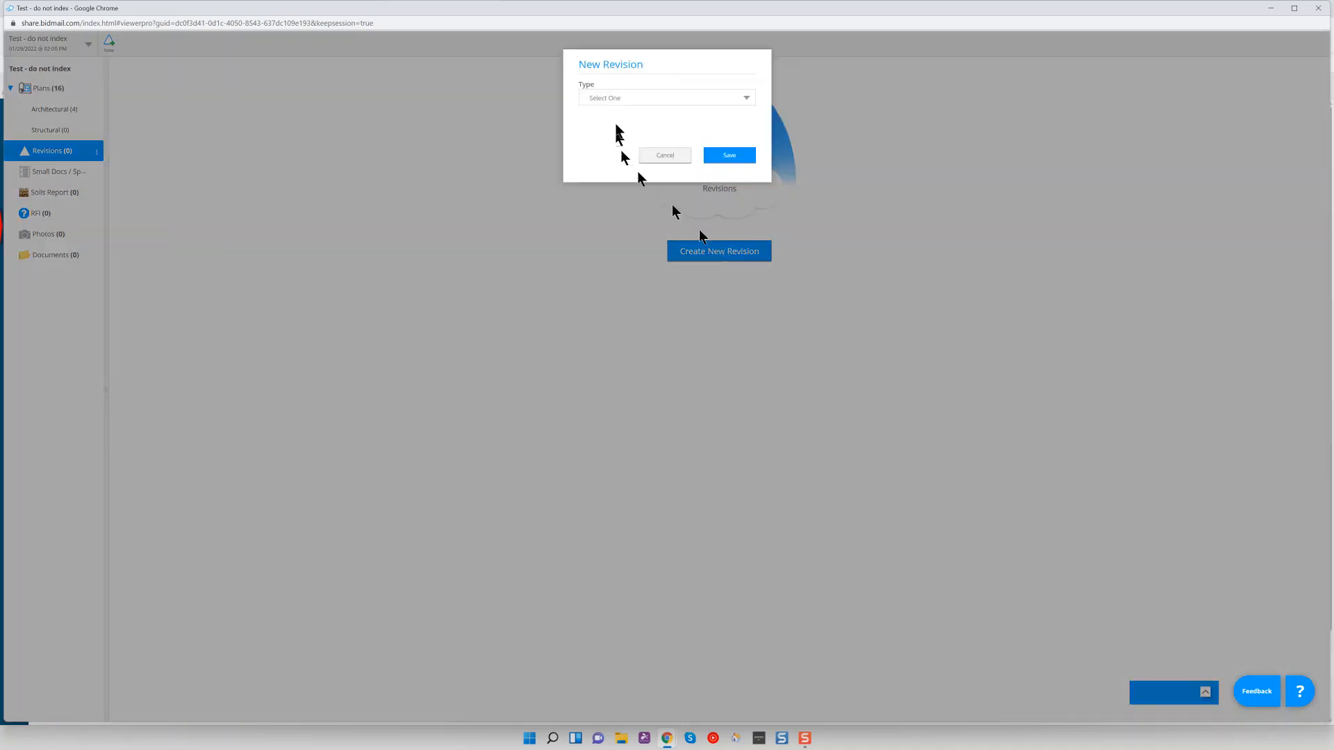
pyautogui.click(749, 102)
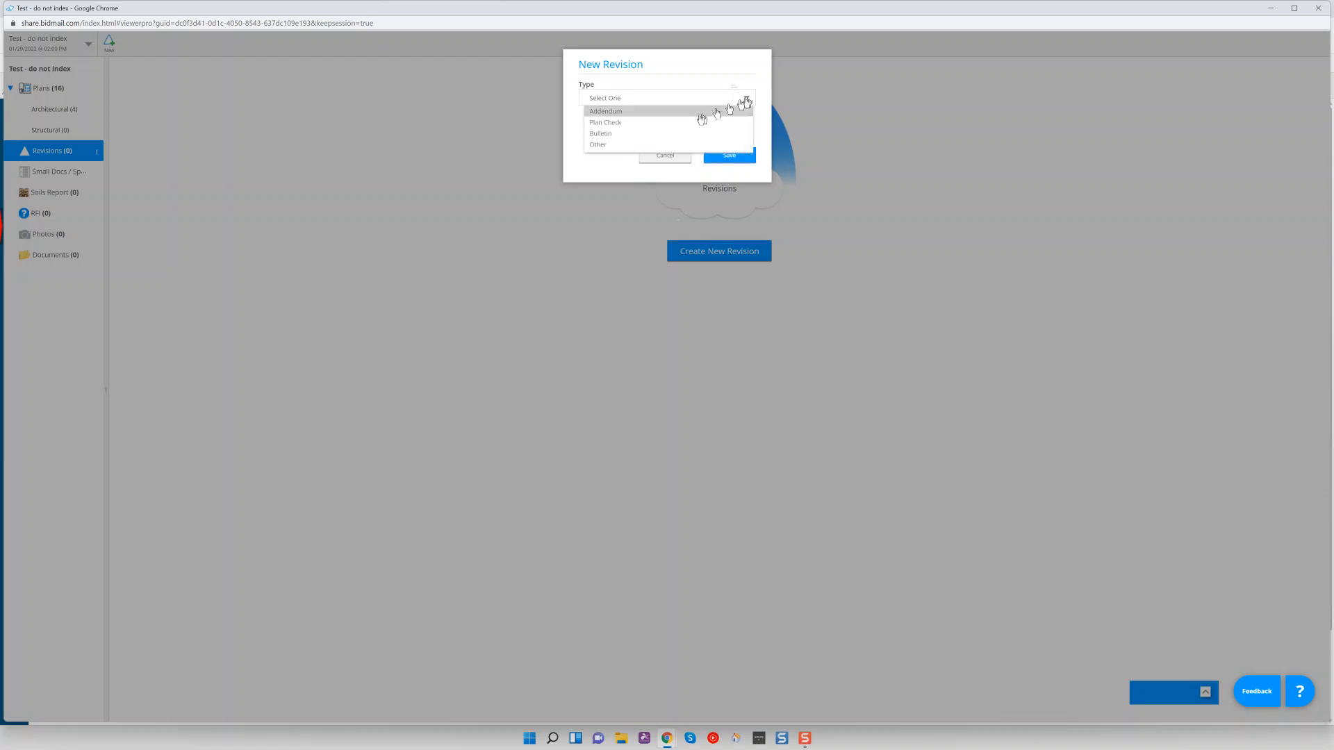
pyautogui.click(610, 112)
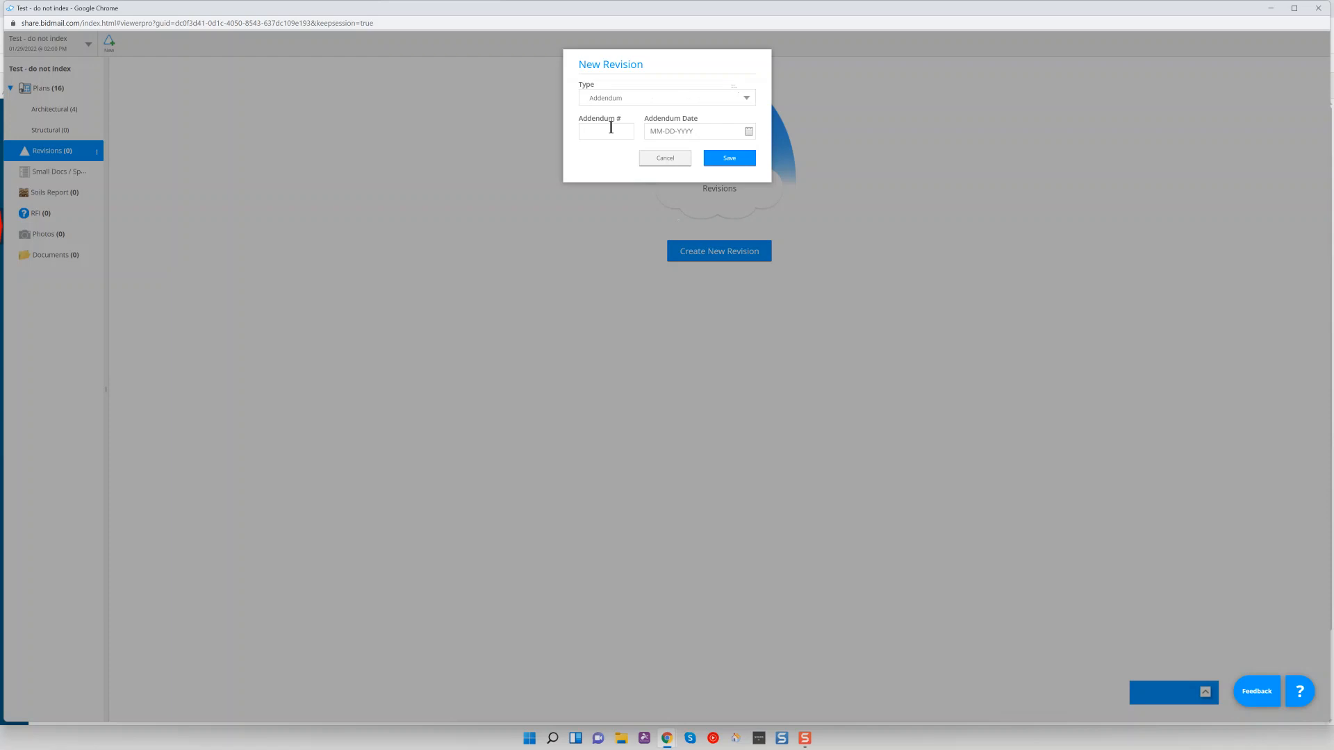
pyautogui.write('dd1')
# - Set the addendum date to December 15, 2021 and save the revision
pyautogui.click(748, 134)
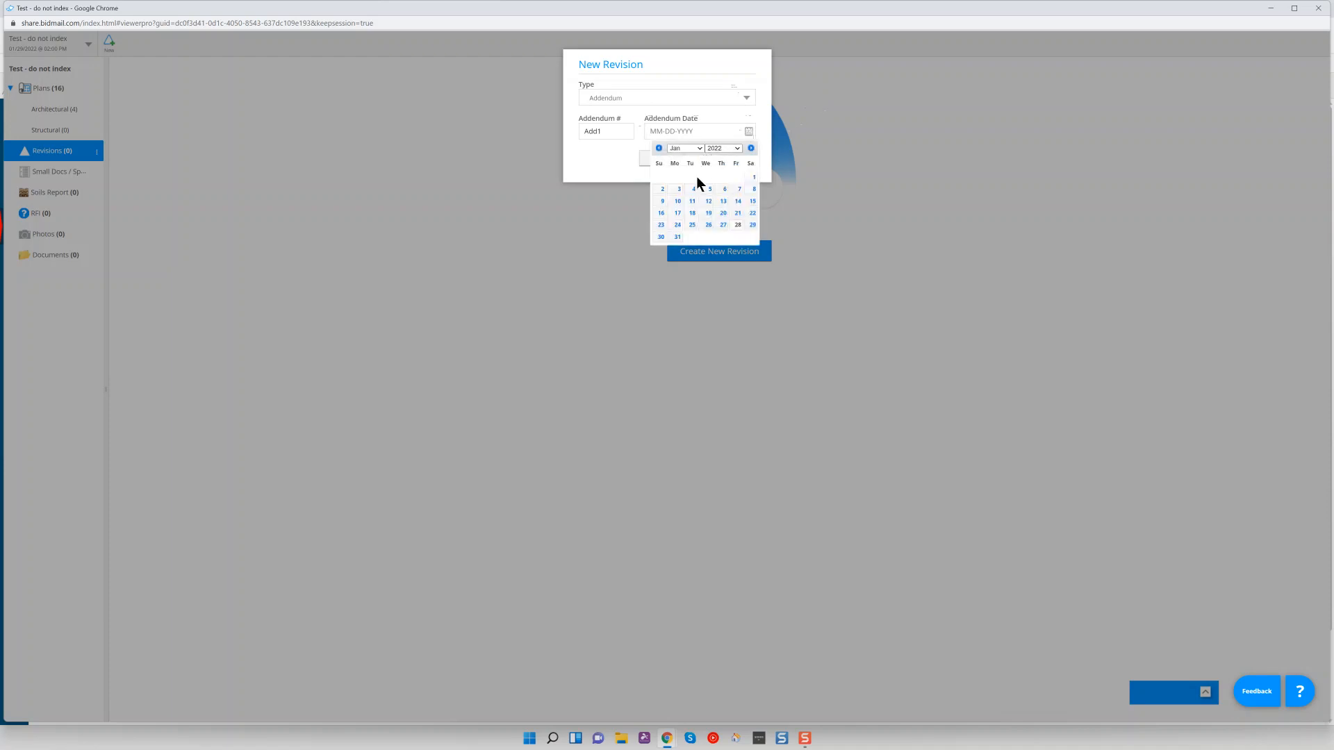
pyautogui.click(735, 148)
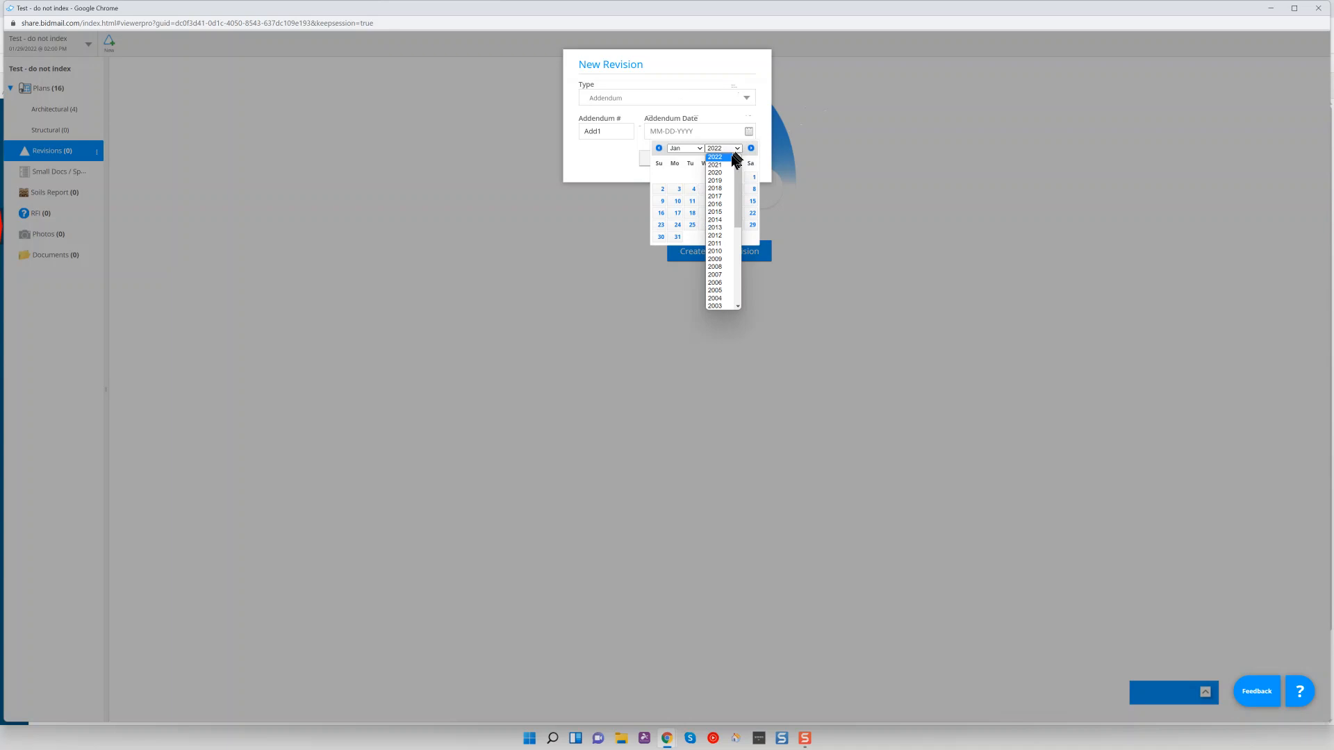
pyautogui.click(723, 165)
pyautogui.click(695, 149)
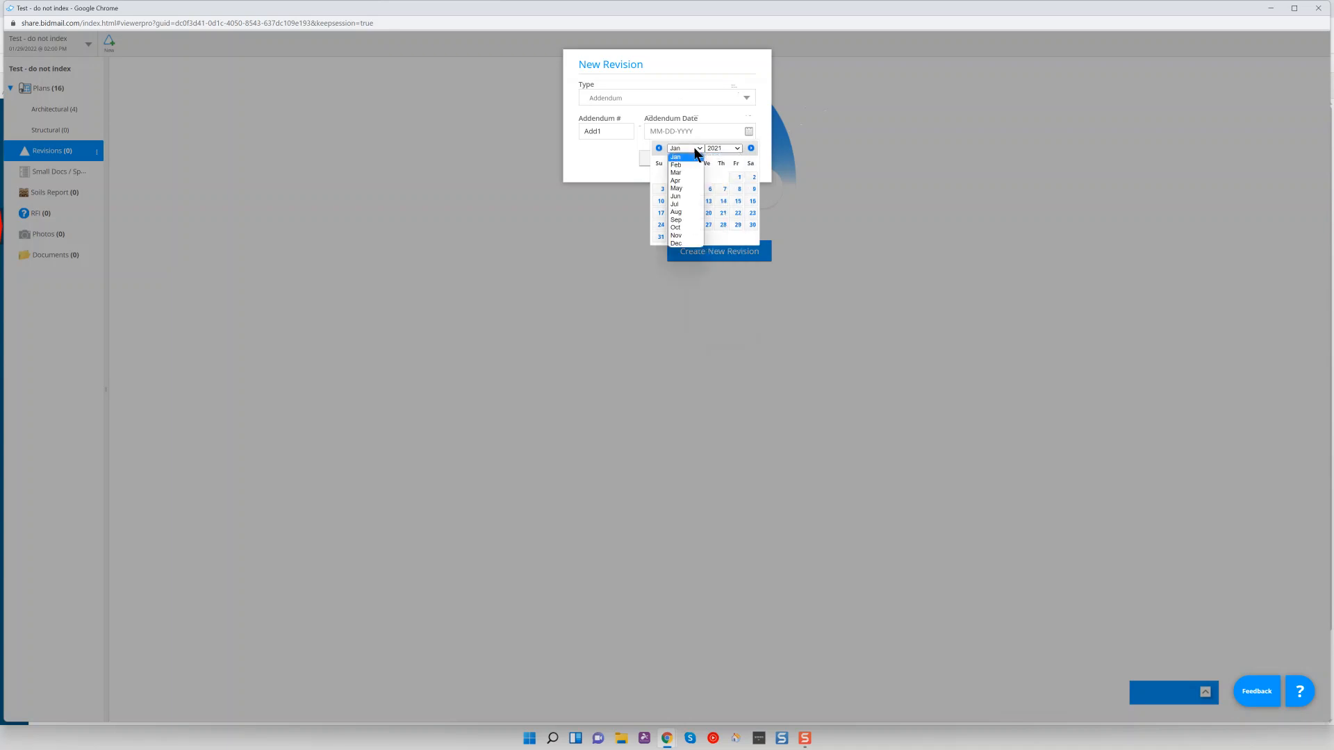
pyautogui.click(687, 243)
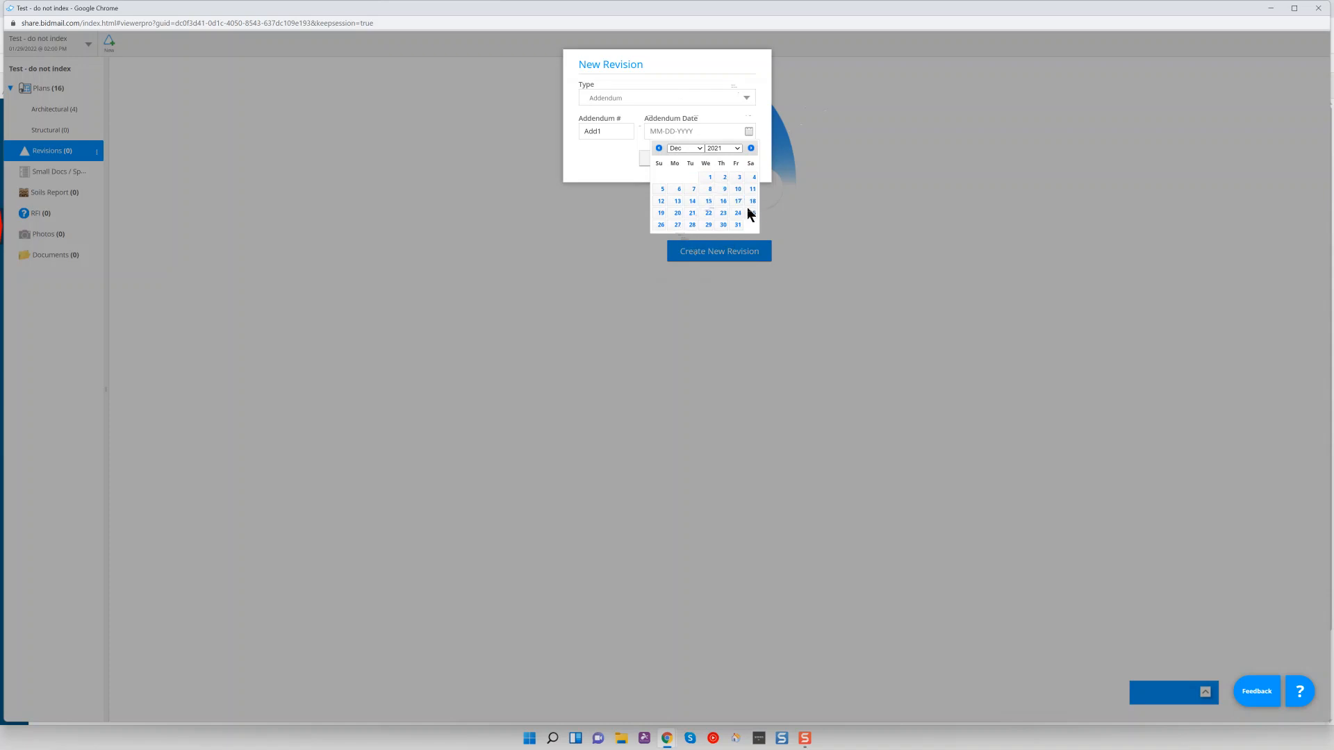
pyautogui.click(708, 202)
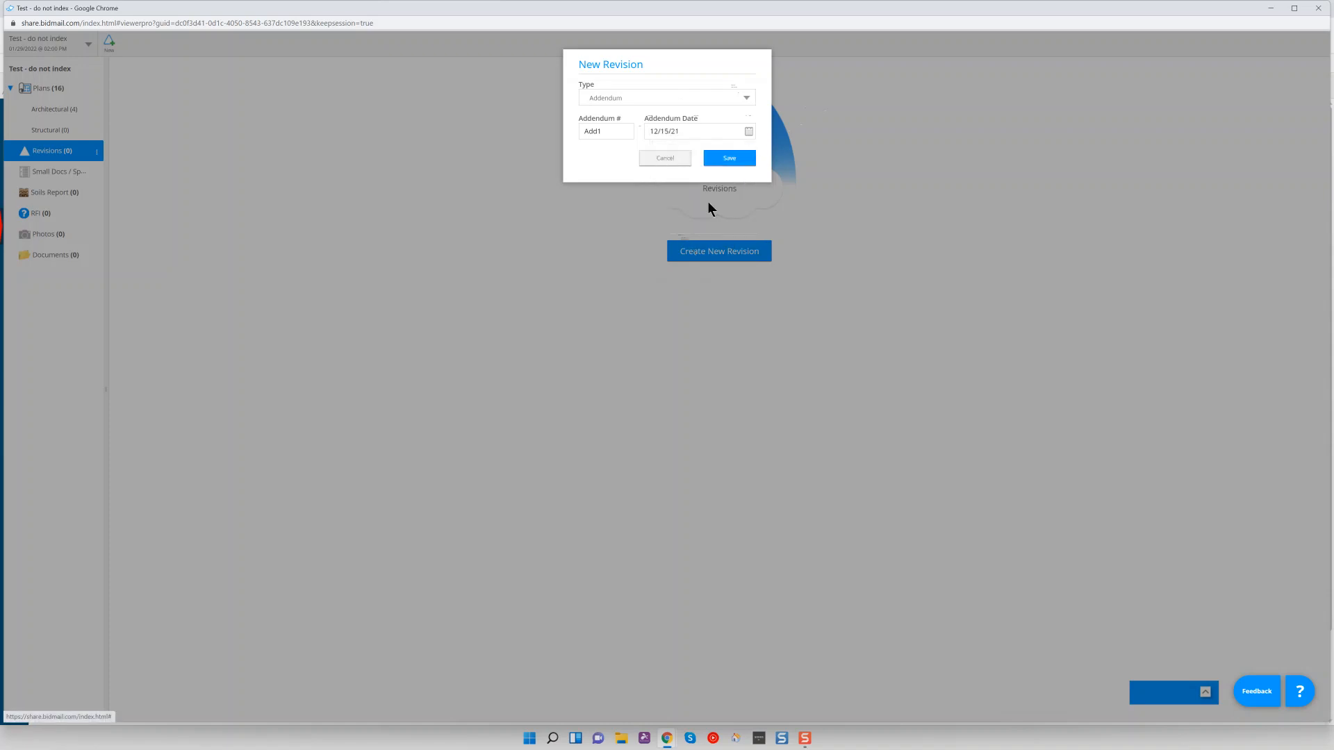
pyautogui.click(720, 162)
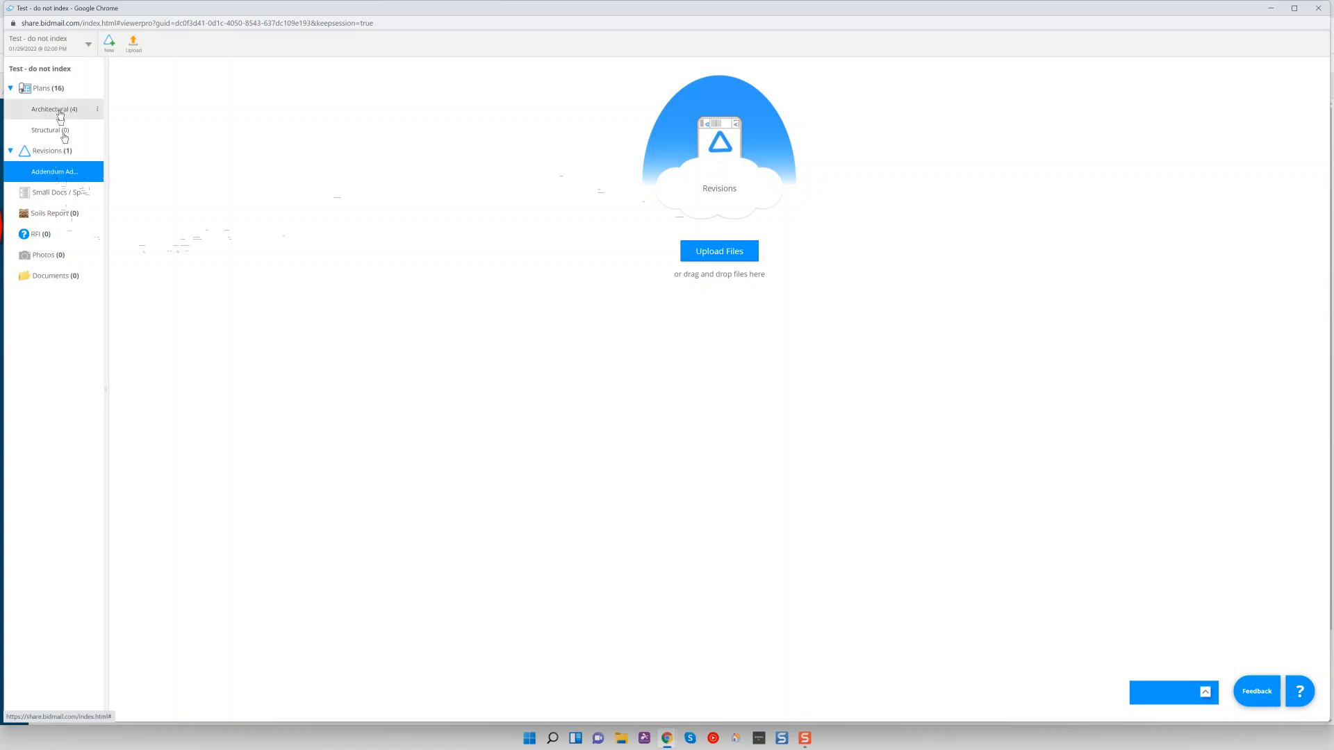
# - Create a new group named Structural calcs under Small Docs / Specs
pyautogui.click(44, 89)
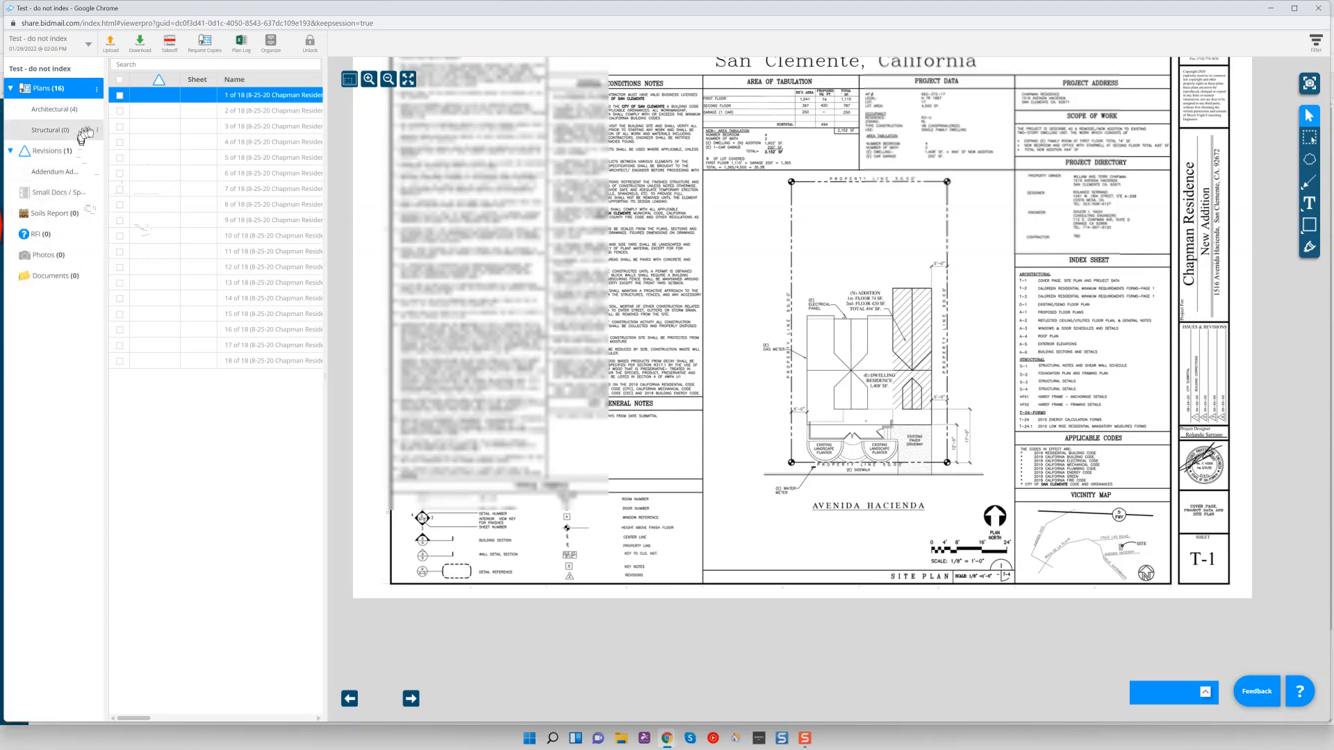
pyautogui.click(97, 198)
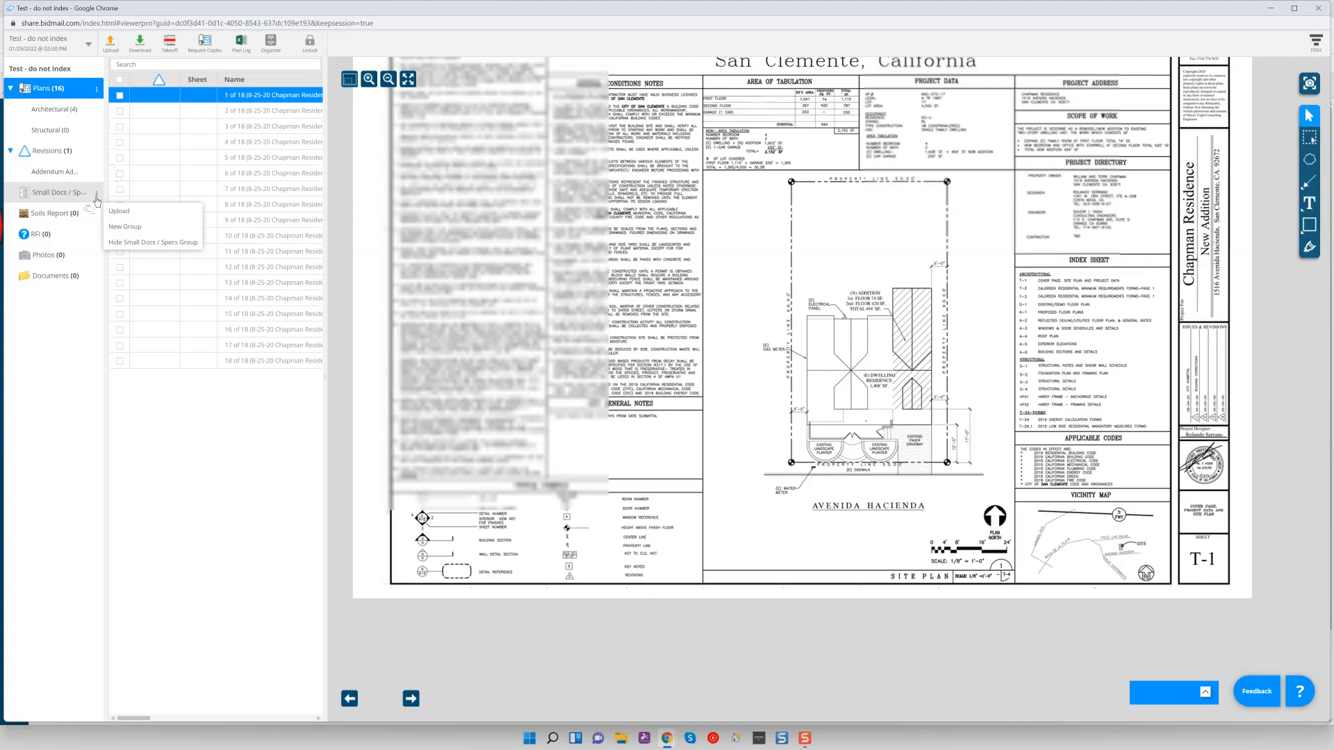
pyautogui.click(133, 227)
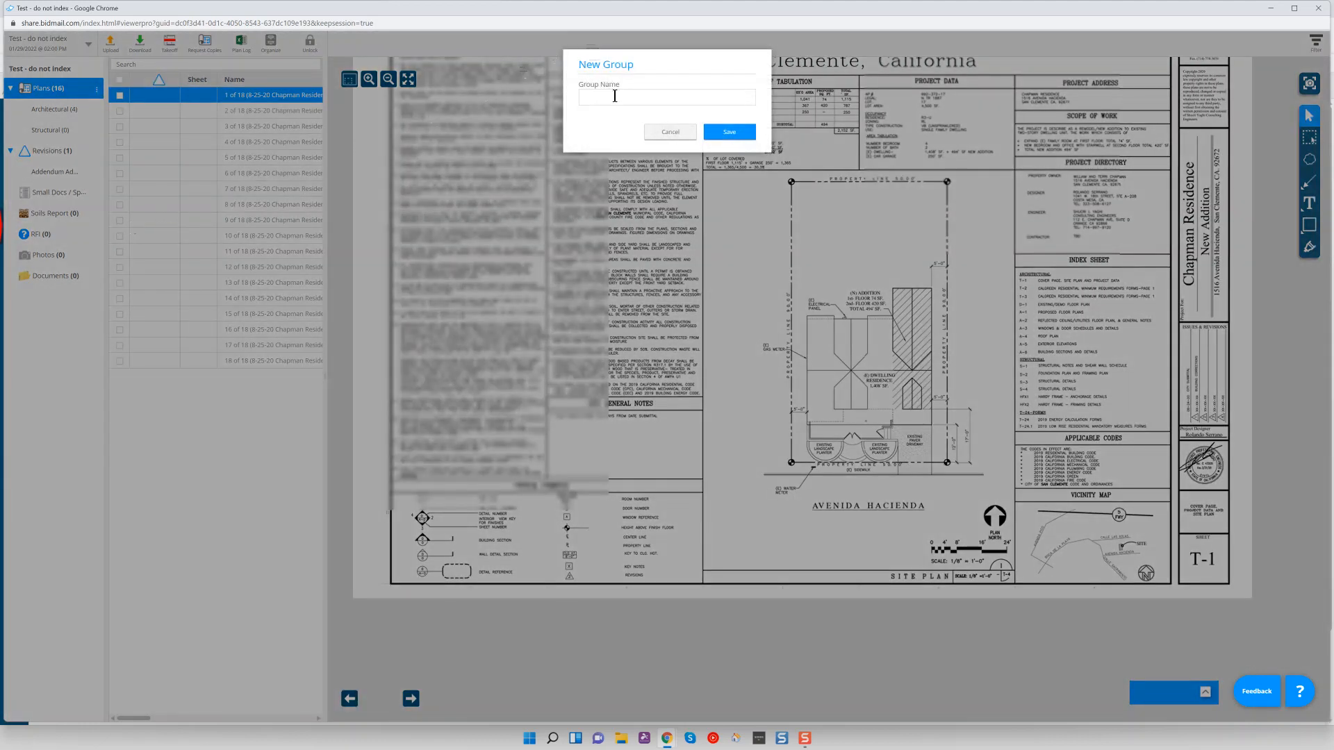
pyautogui.write('Structural calcs')
pyautogui.click(735, 132)
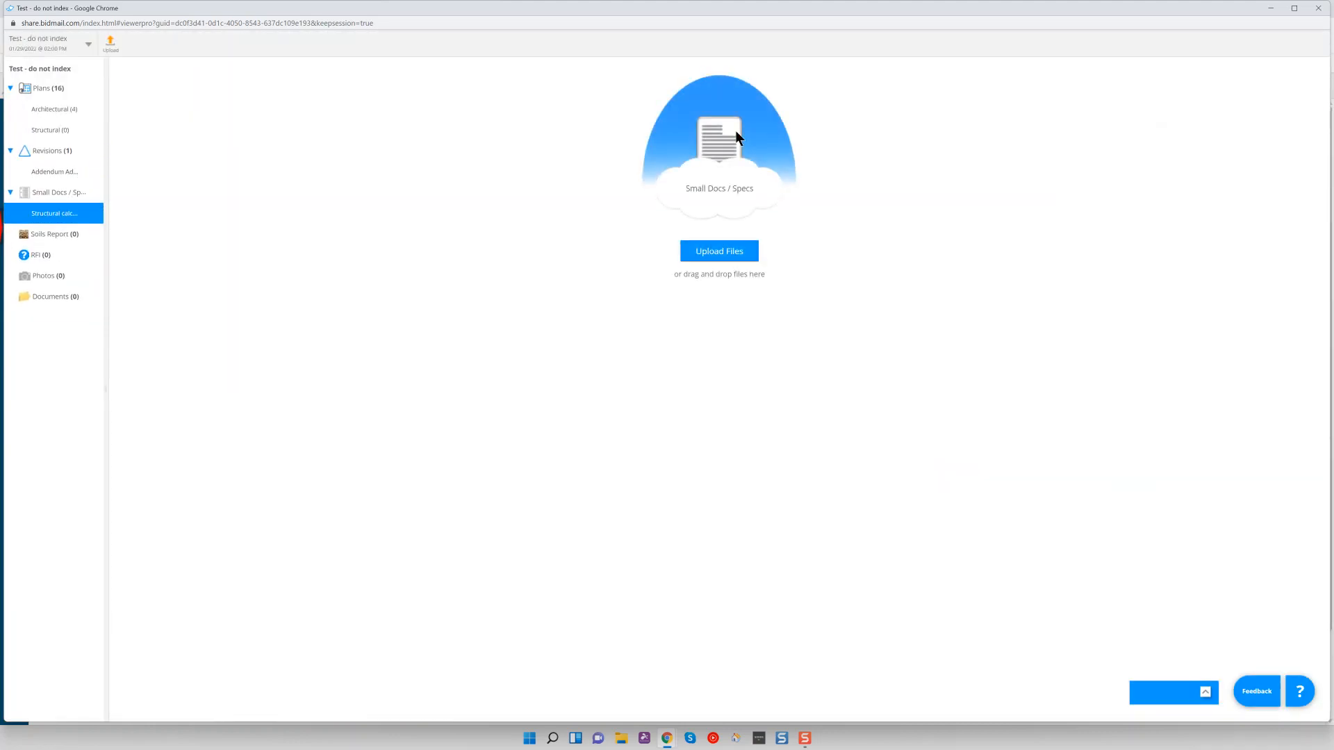